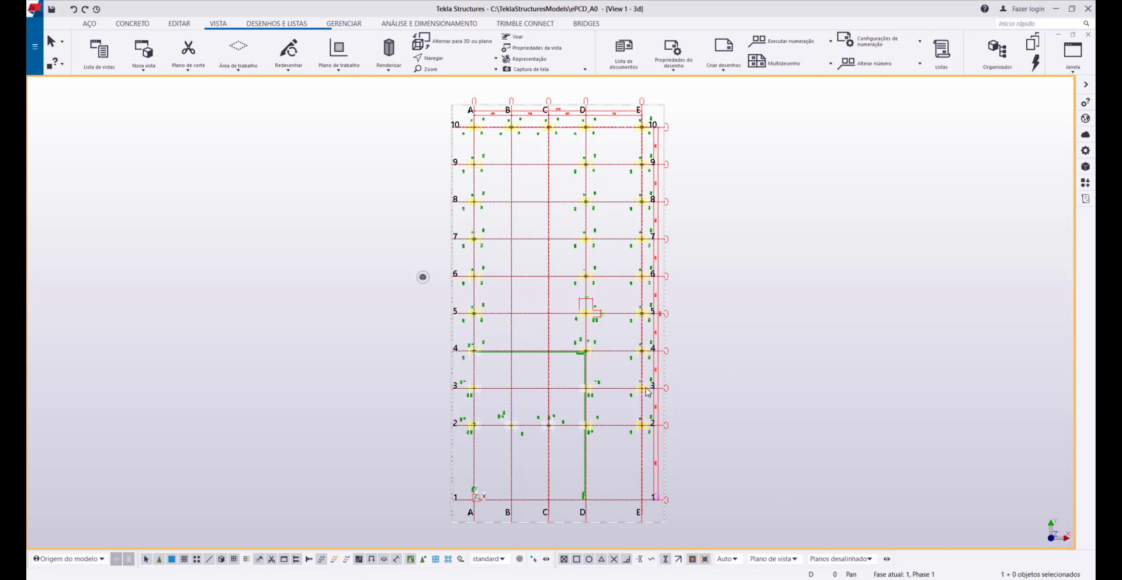
# Step: Examine the reference plan in 3D around the column markers at gridlines A, 2 and 3
pyautogui.moveTo(497, 412); pyautogui.dragTo(408, 377, button='middle')
pyautogui.scroll(3, 404, 395)
pyautogui.scroll(3, 403, 399)
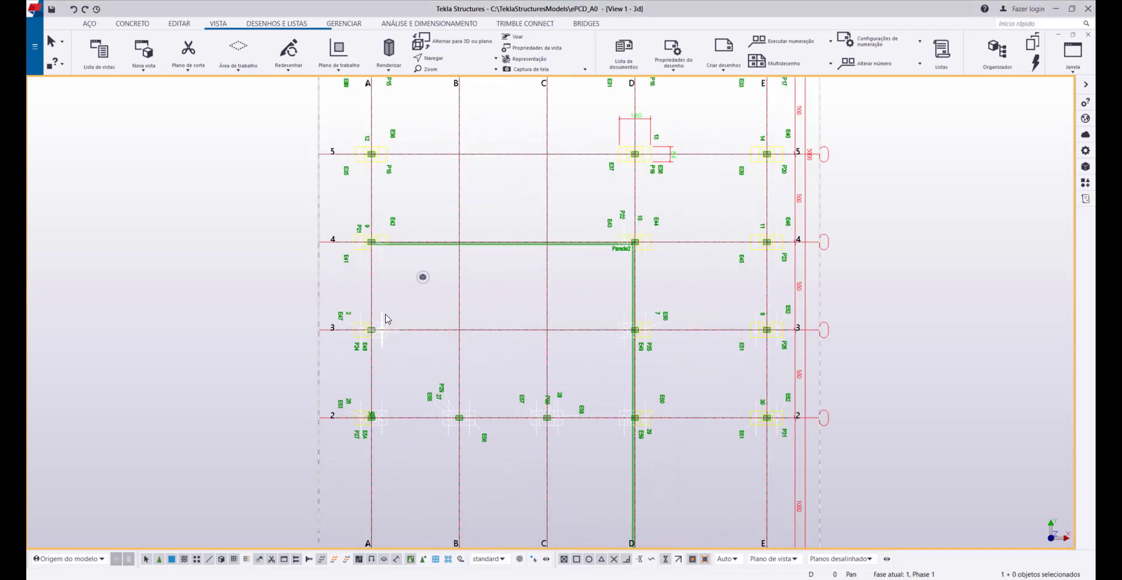
pyautogui.scroll(3, 403, 418)
pyautogui.keyDown('ctrl'); pyautogui.moveTo(455, 429); pyautogui.dragTo(405, 306, button='middle'); pyautogui.keyUp('ctrl')
pyautogui.scroll(-1, 406, 306)
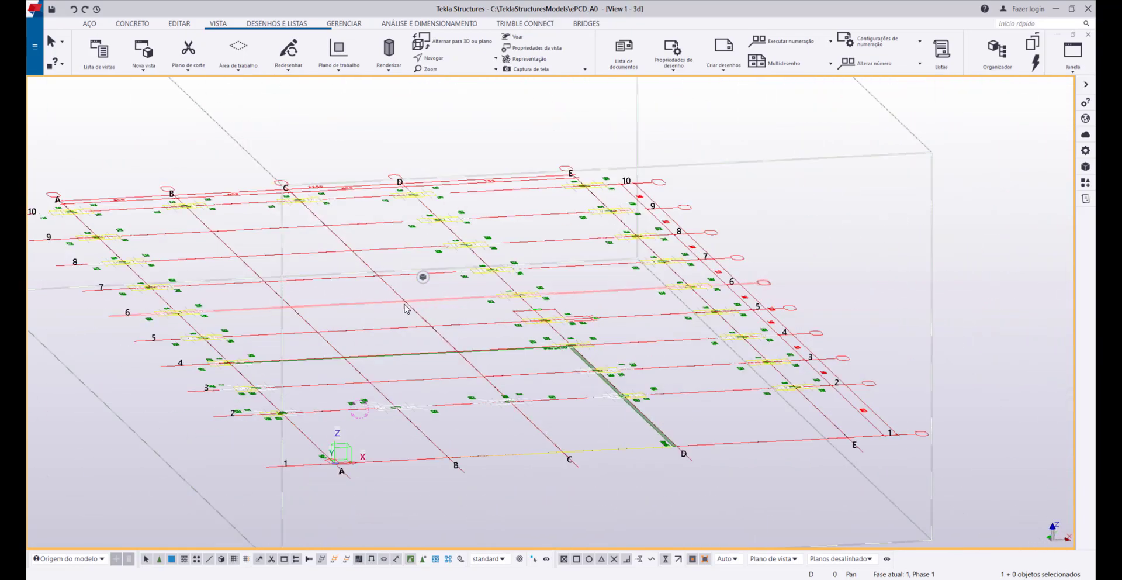
pyautogui.scroll(4, 288, 443)
pyautogui.keyDown('ctrl'); pyautogui.moveTo(267, 411); pyautogui.dragTo(204, 429, button='middle'); pyautogui.keyUp('ctrl')
pyautogui.scroll(5, 339, 359)
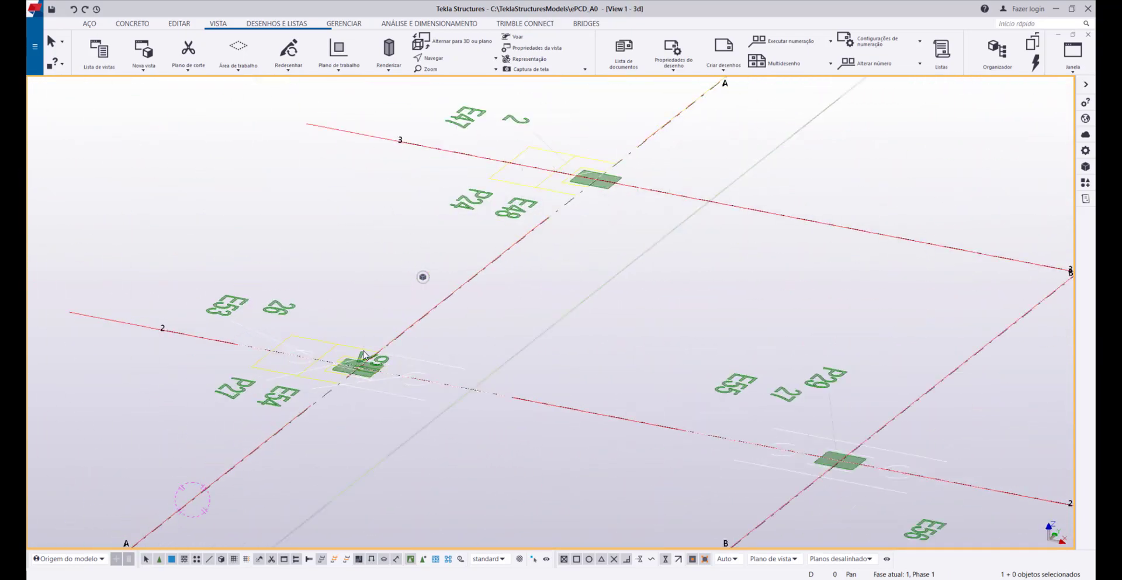
pyautogui.scroll(-4, 344, 380)
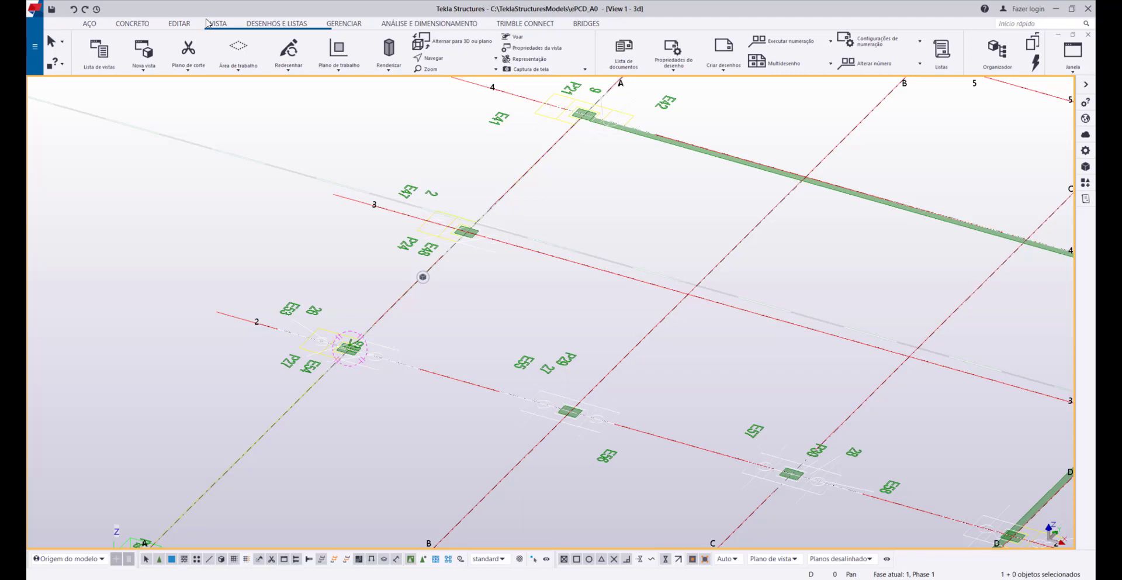
# Step: Start a concrete column, dock its properties beside the model, and set the column name to PILAR
pyautogui.click(139, 28)
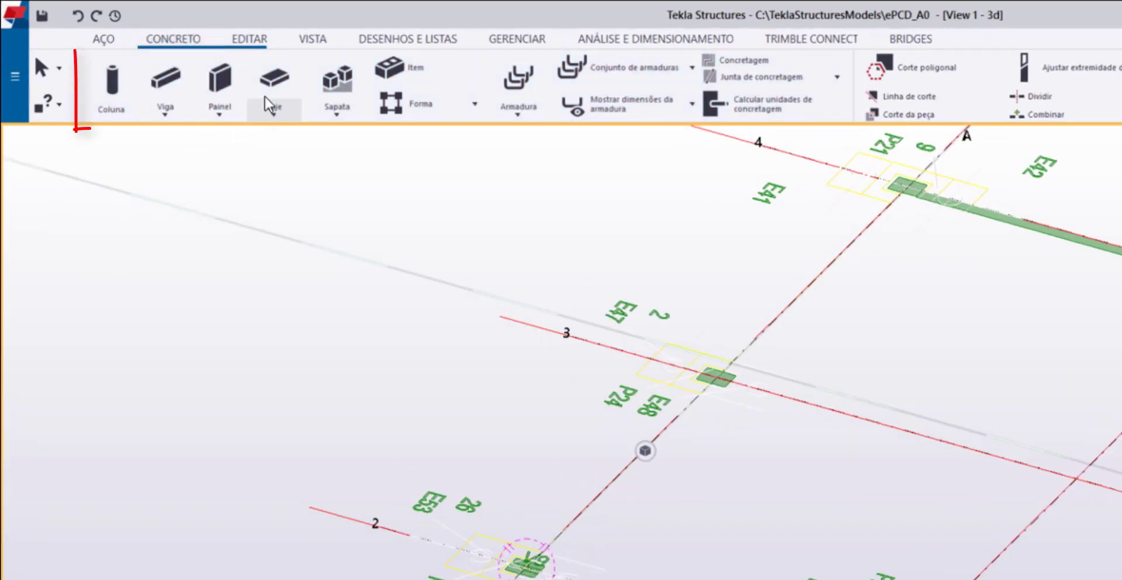
pyautogui.click(125, 97)
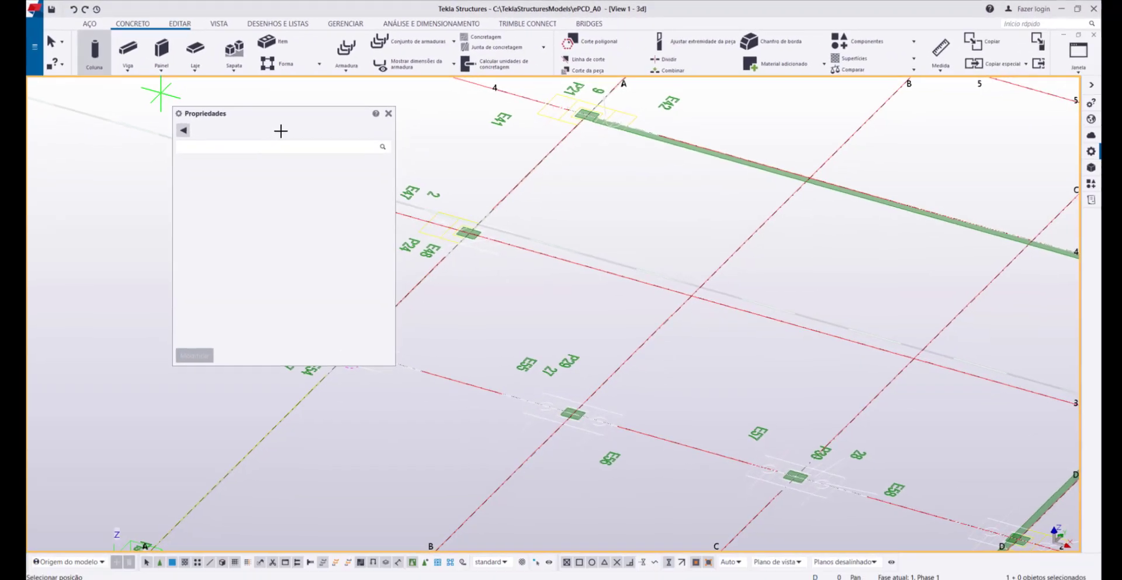
pyautogui.moveTo(274, 115); pyautogui.dragTo(1067, 146)
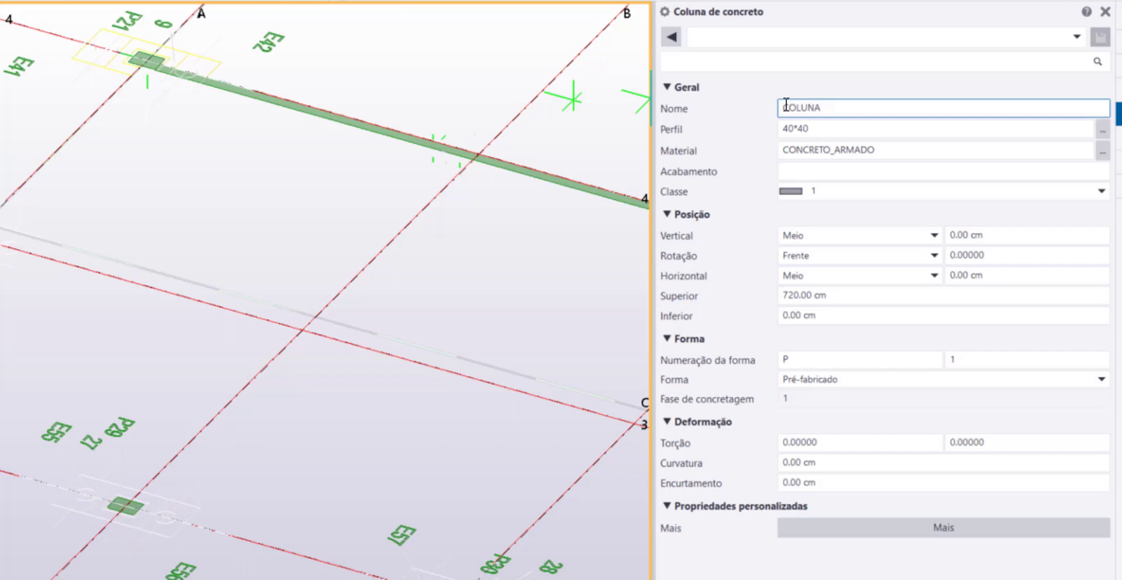
pyautogui.doubleClick(786, 107)
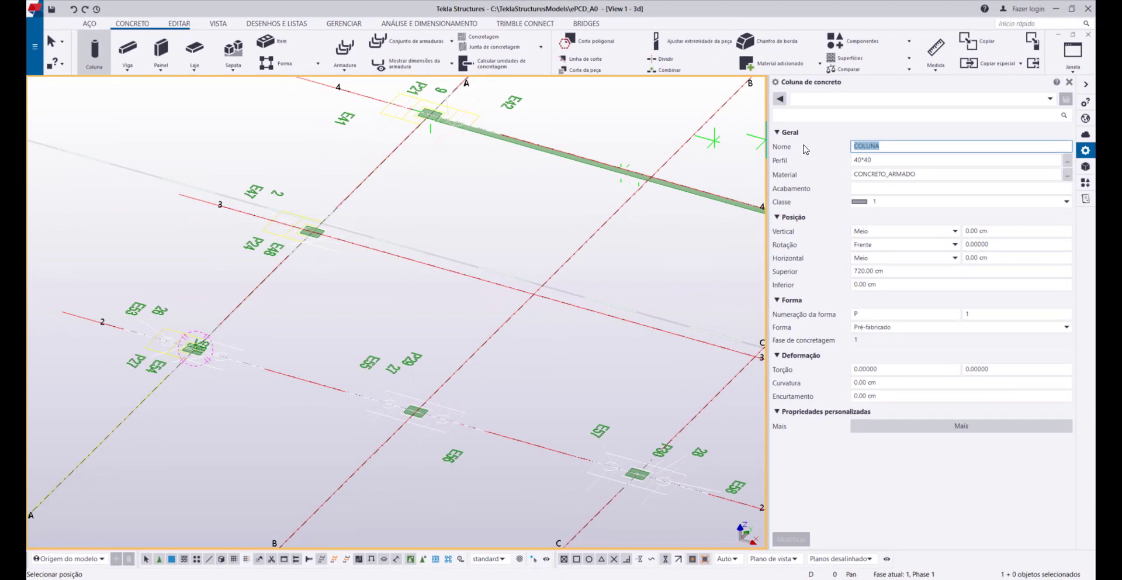
pyautogui.write('PILAR')
pyautogui.press('Tab')
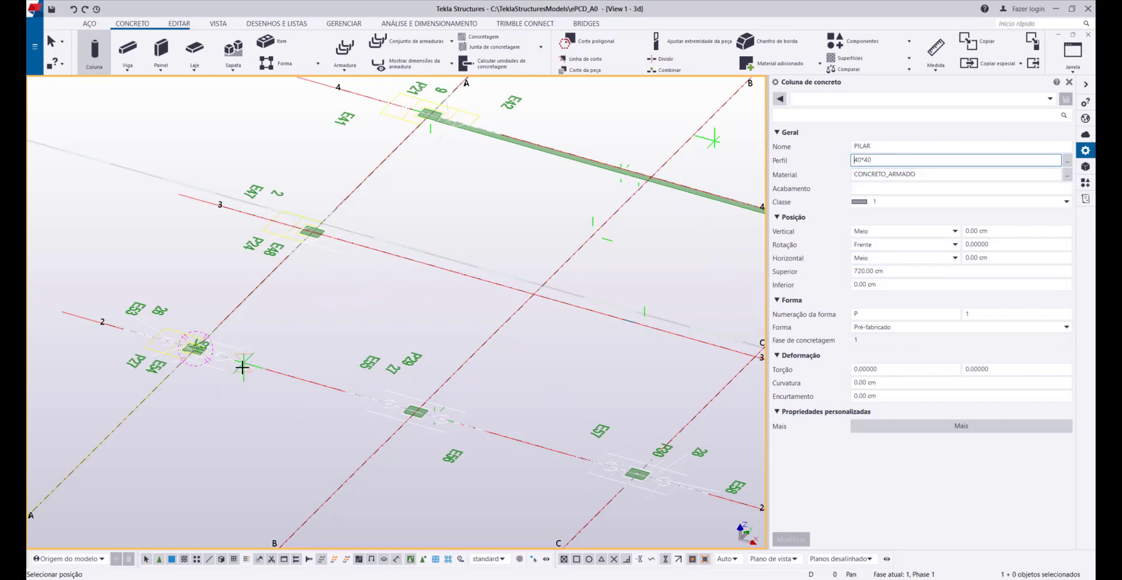
# Step: Place the 40*40 concrete column on the P24 marker at the intersection of gridlines A and 3
pyautogui.scroll(-5, 257, 368)
pyautogui.scroll(-2, 280, 370)
pyautogui.keyDown('ctrl'); pyautogui.moveTo(279, 370); pyautogui.dragTo(533, 426, button='middle'); pyautogui.keyUp('ctrl')
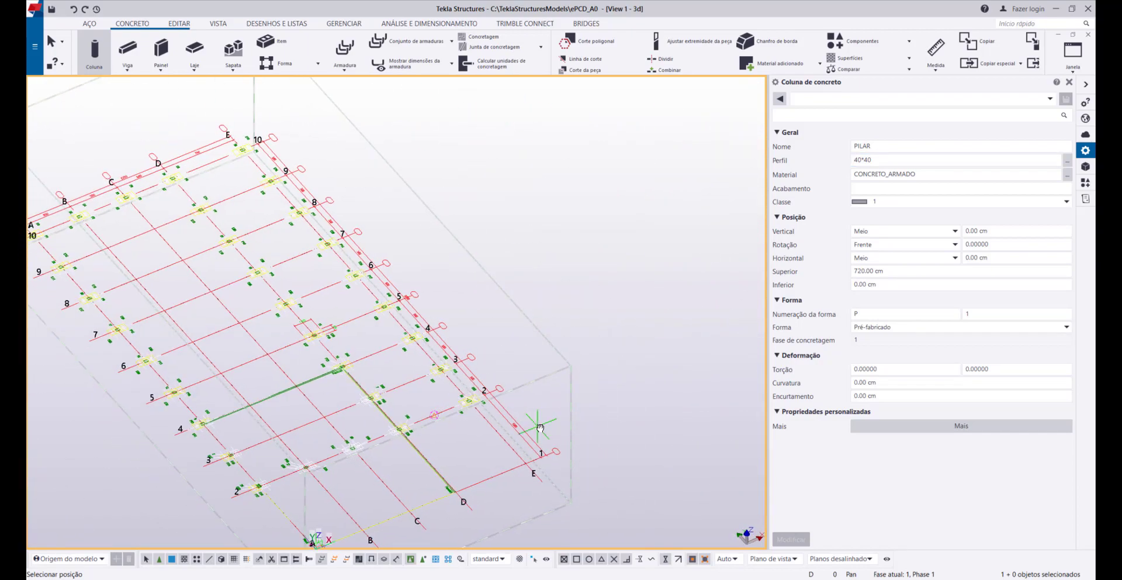
pyautogui.scroll(2, 280, 488)
pyautogui.scroll(5, 235, 497)
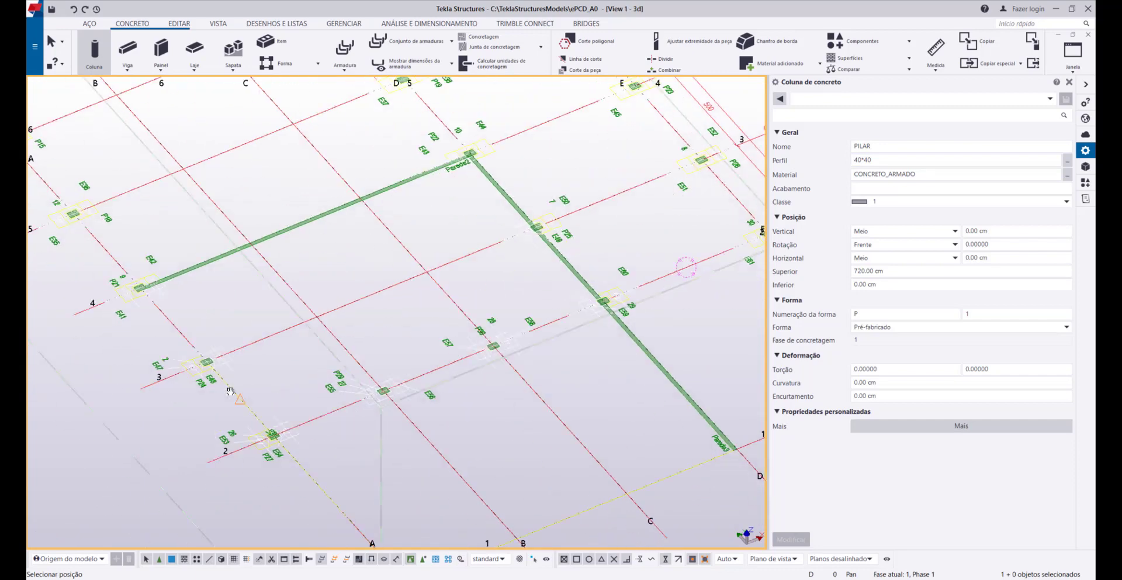
pyautogui.scroll(5, 219, 359)
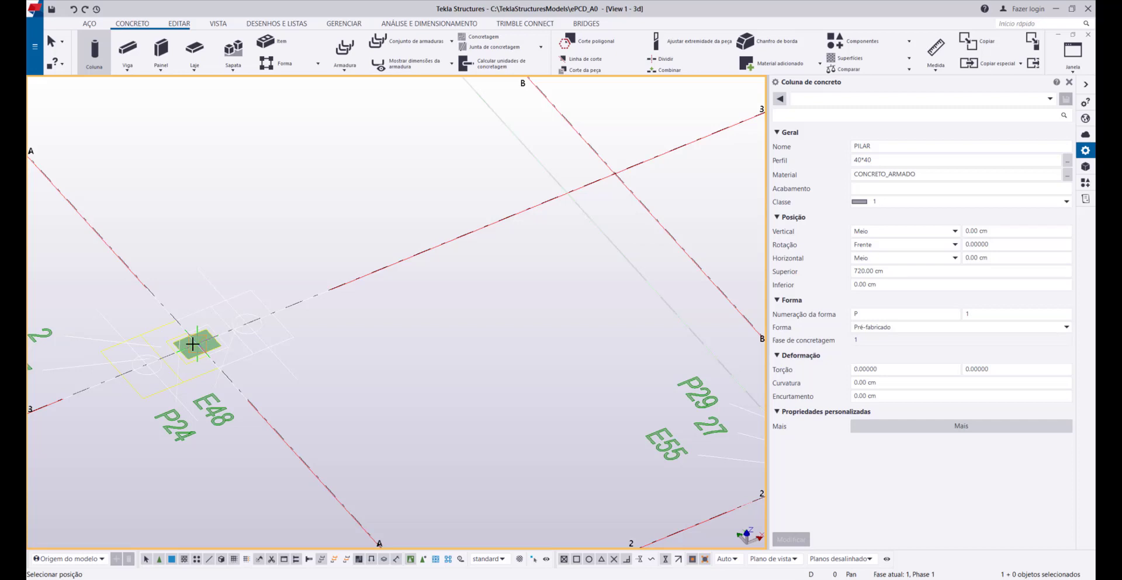
pyautogui.click(192, 343)
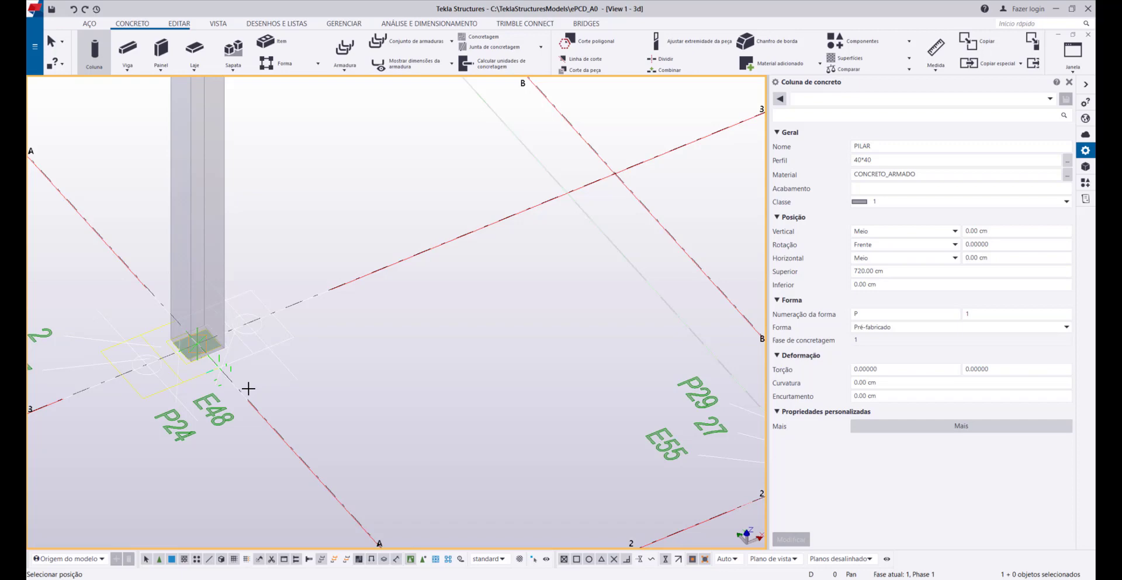
# Step: Show the model parts as opaque shaded solids and end the column placement command
pyautogui.hotkey('ctrl', '4')
pyautogui.scroll(-5, 283, 352)
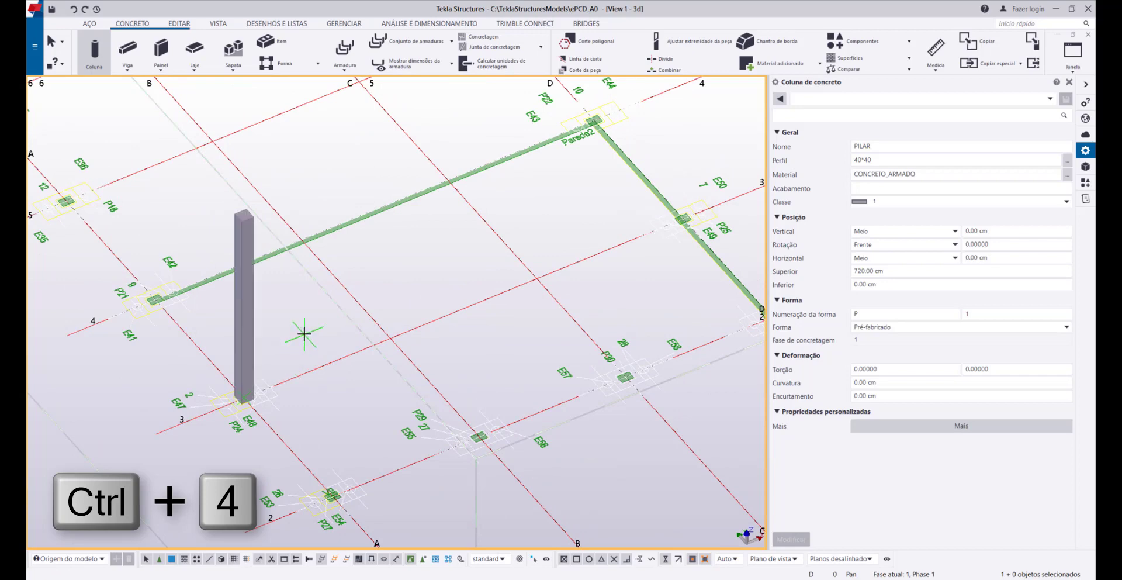
pyautogui.keyDown('ctrl'); pyautogui.moveTo(303, 331); pyautogui.dragTo(324, 292, button='middle'); pyautogui.keyUp('ctrl')
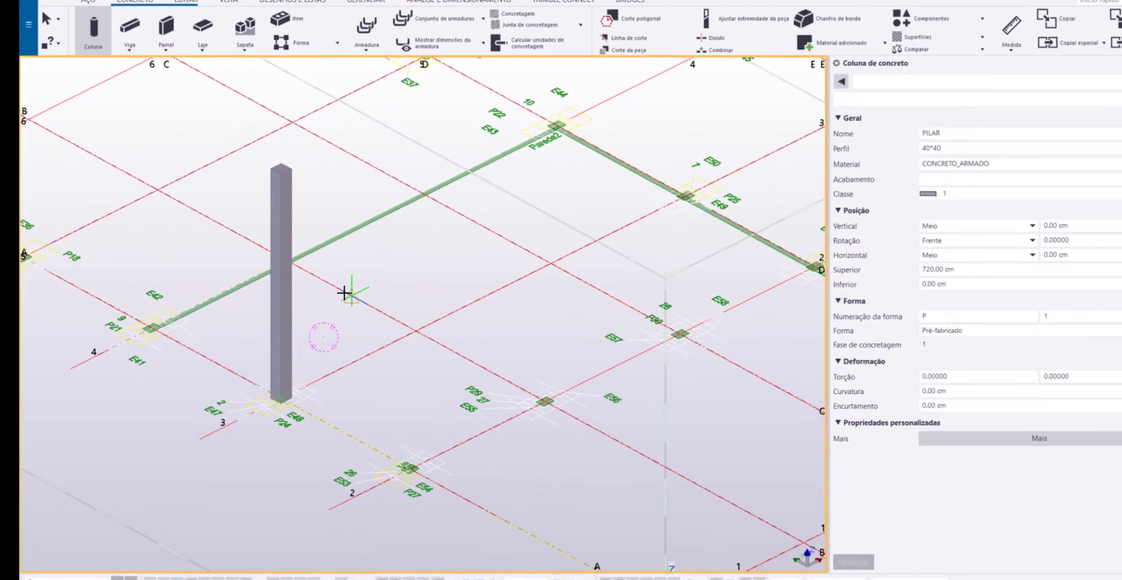
pyautogui.scroll(2, 362, 287)
pyautogui.rightClick(375, 282)
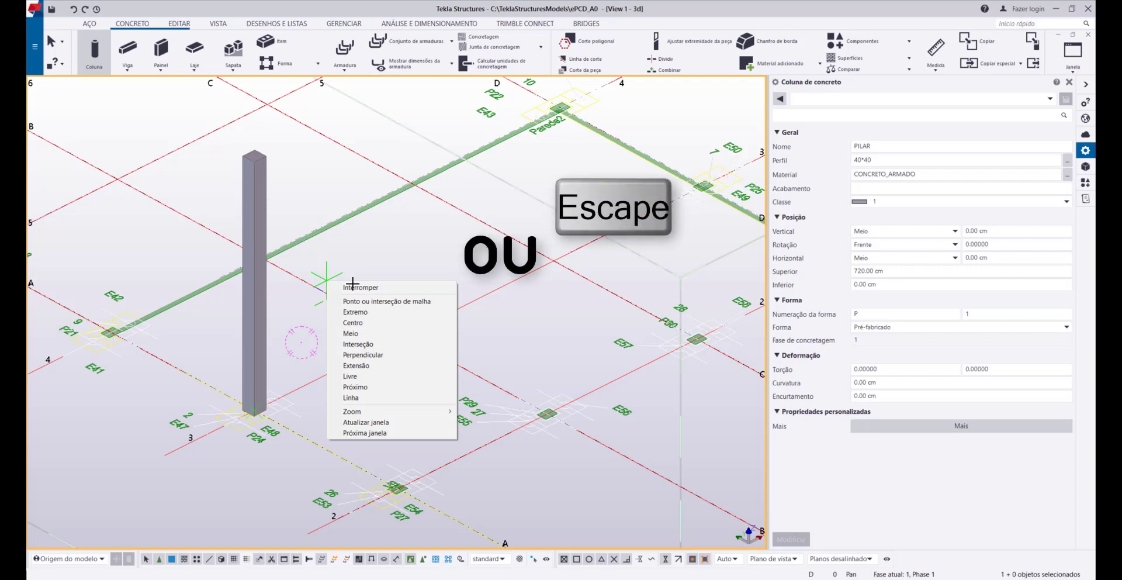
pyautogui.click(352, 287)
# Step: Select the column at gridlines A and 3 and open the profile catalogue for its profile
pyautogui.scroll(2, 248, 350)
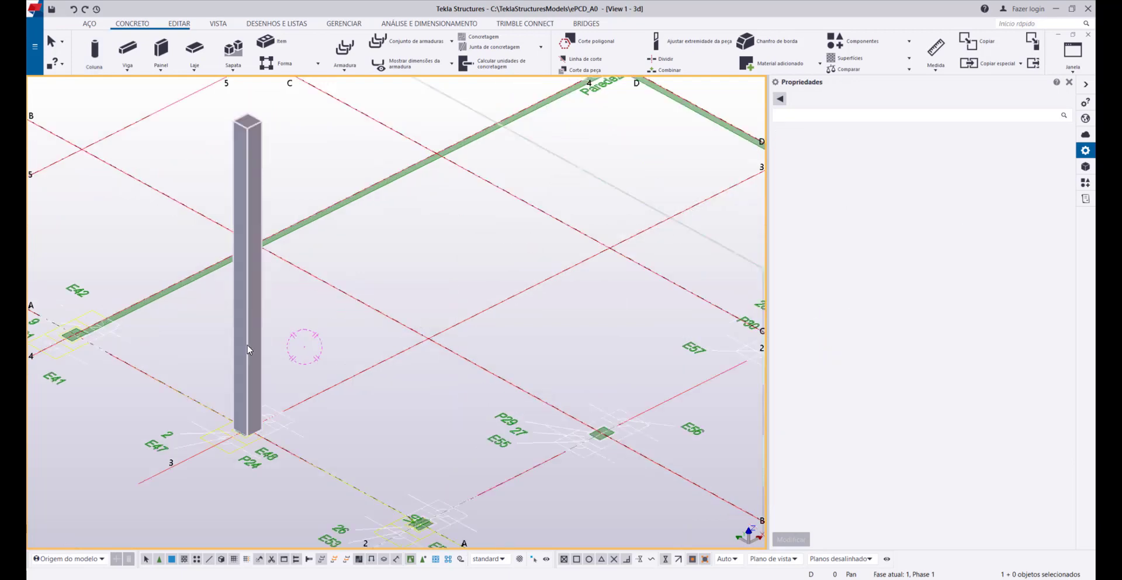
pyautogui.scroll(-3, 292, 277)
pyautogui.moveTo(296, 306); pyautogui.dragTo(289, 347, button='middle')
pyautogui.scroll(-1, 308, 329)
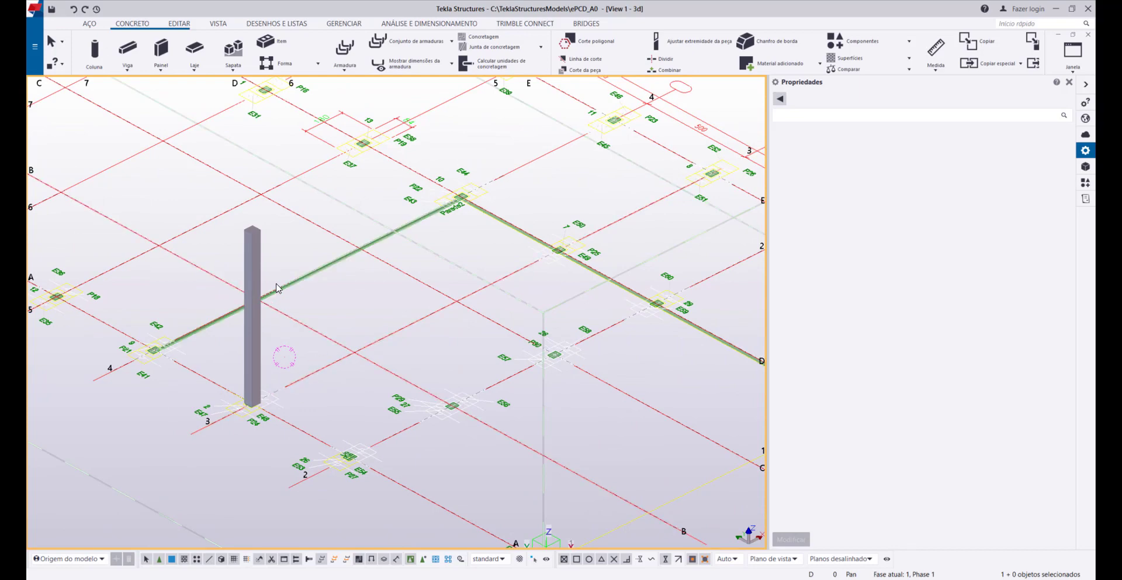
pyautogui.click(255, 265)
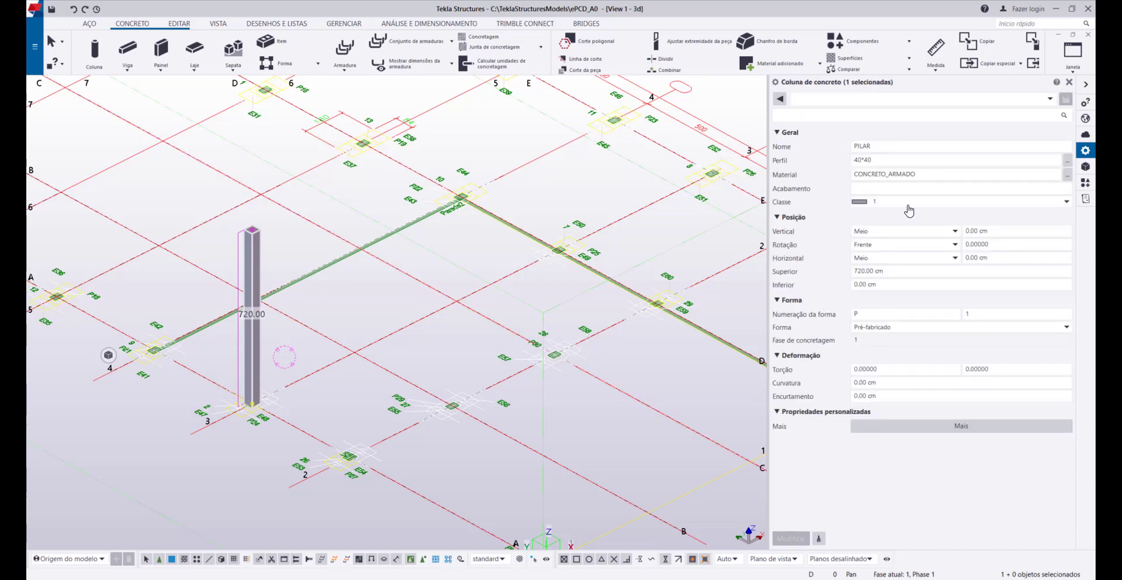
pyautogui.click(1068, 168)
pyautogui.moveTo(417, 73); pyautogui.dragTo(358, 84)
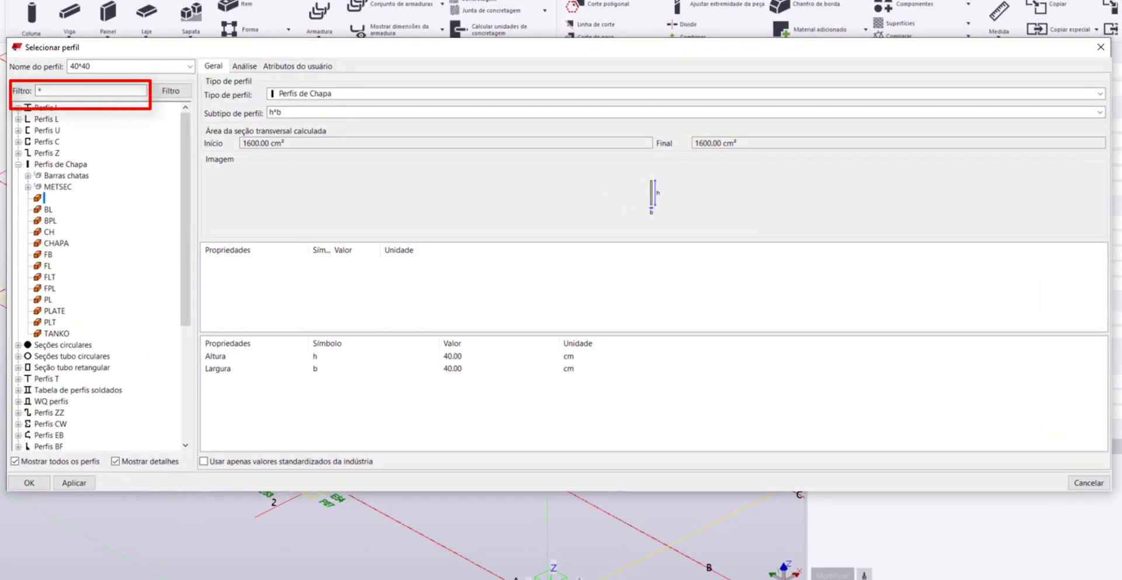
# Step: Filter the profile catalogue by *OCT* and choose the OCT profile under Outros
pyautogui.click(105, 89)
pyautogui.write('OC')
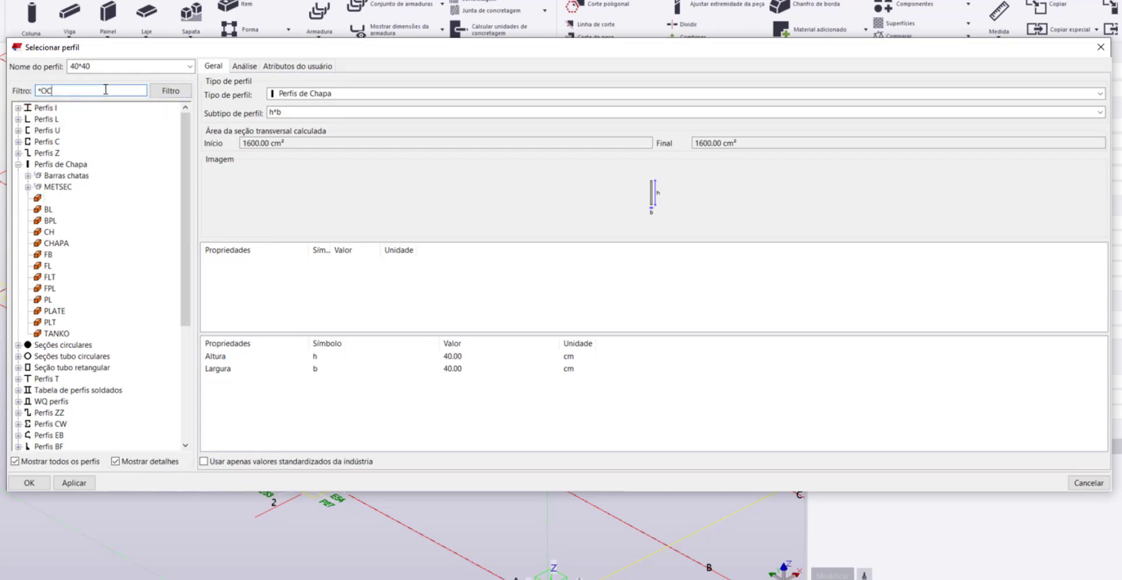
pyautogui.write('T*')
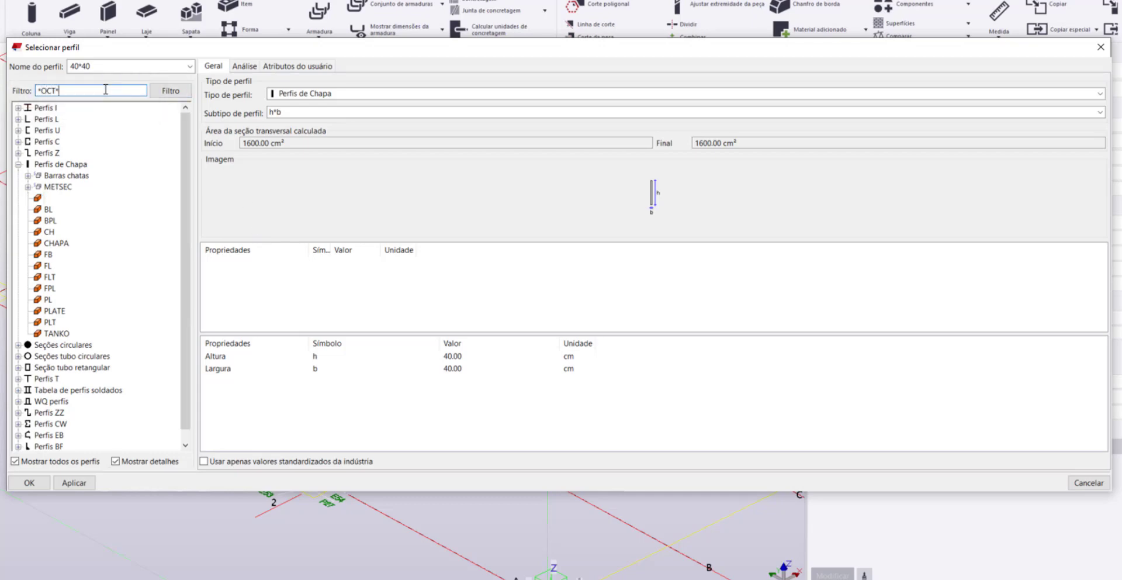
pyautogui.press('Return')
pyautogui.click(35, 107)
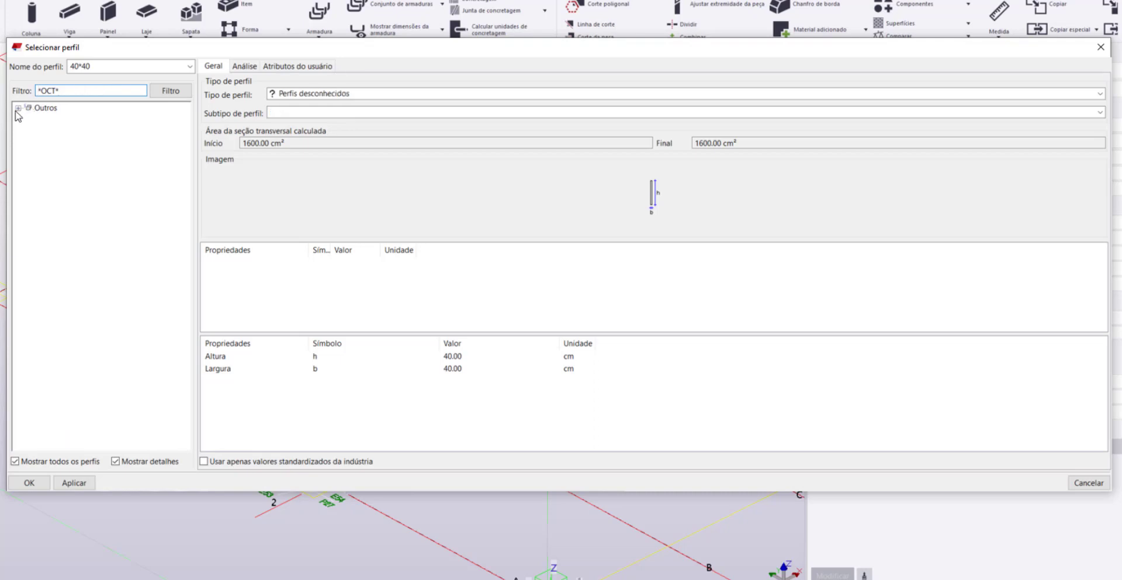
pyautogui.click(18, 108)
pyautogui.click(53, 119)
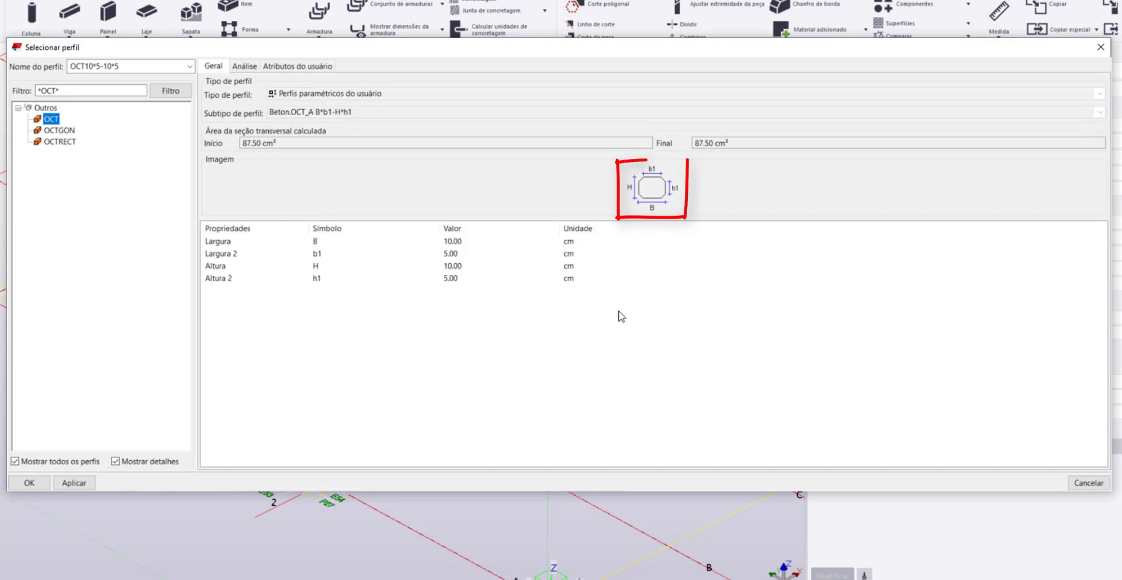
# Step: Set the OCT profile's width B to 30 cm and its second width b1 to 28 cm
pyautogui.click(484, 241)
pyautogui.moveTo(485, 240); pyautogui.dragTo(415, 244)
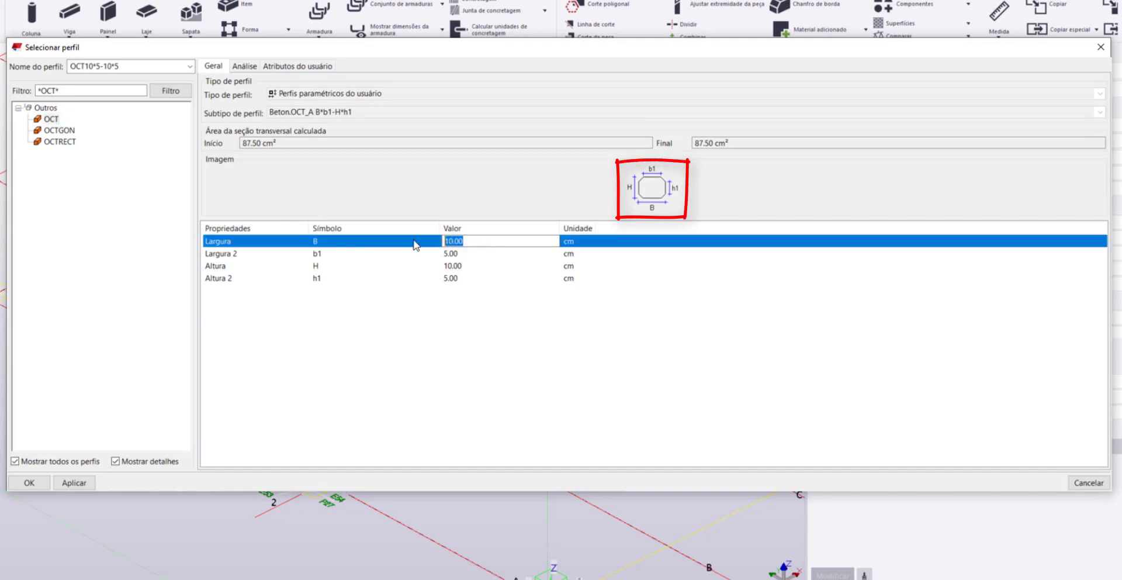
pyautogui.write('30')
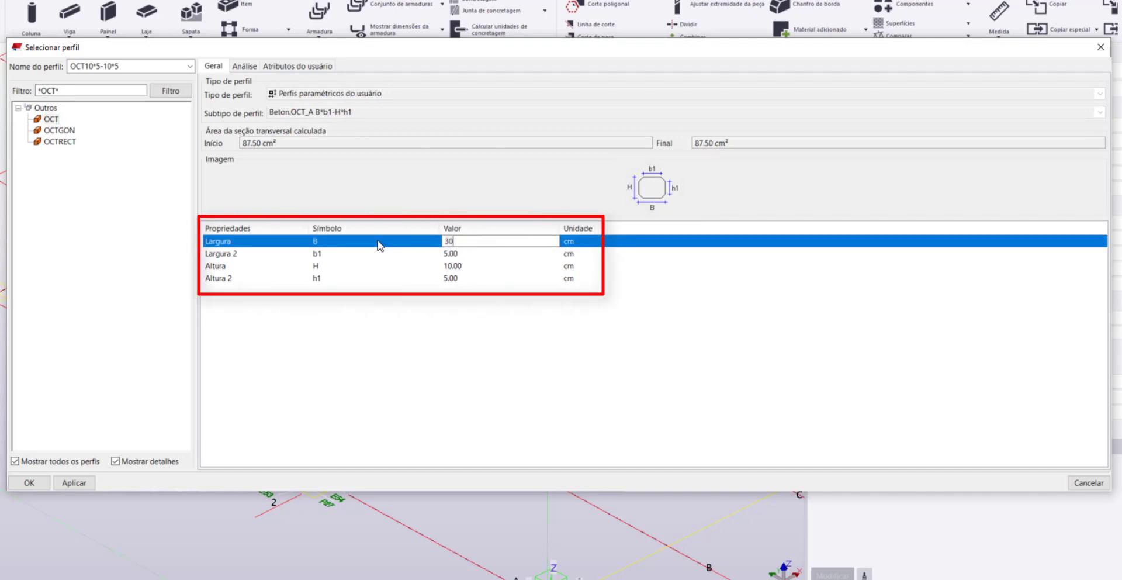
pyautogui.press('Return')
pyautogui.click(503, 256)
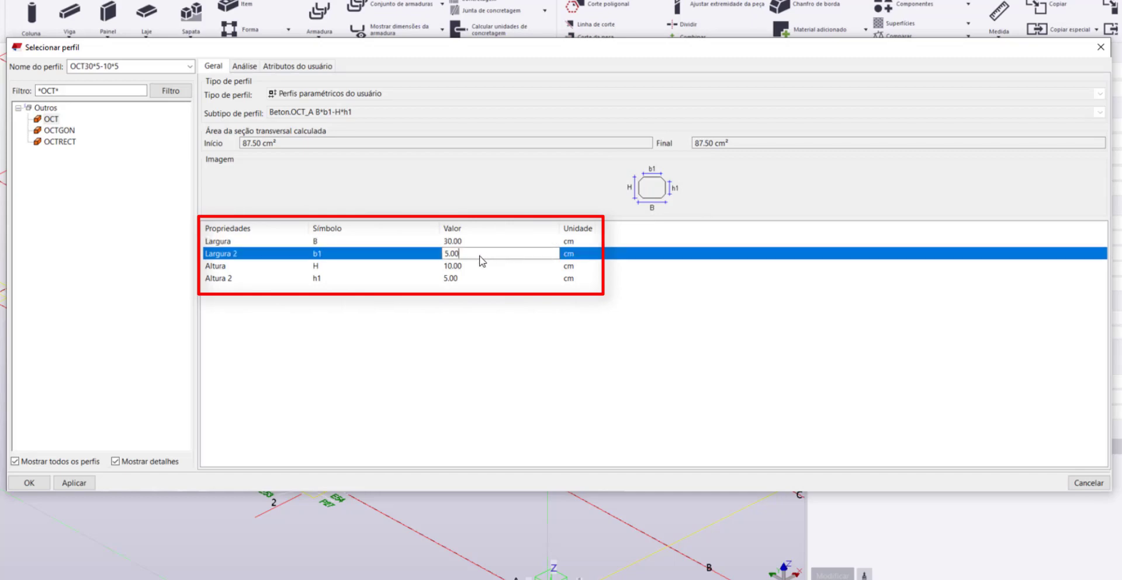
pyautogui.moveTo(476, 260); pyautogui.dragTo(434, 260)
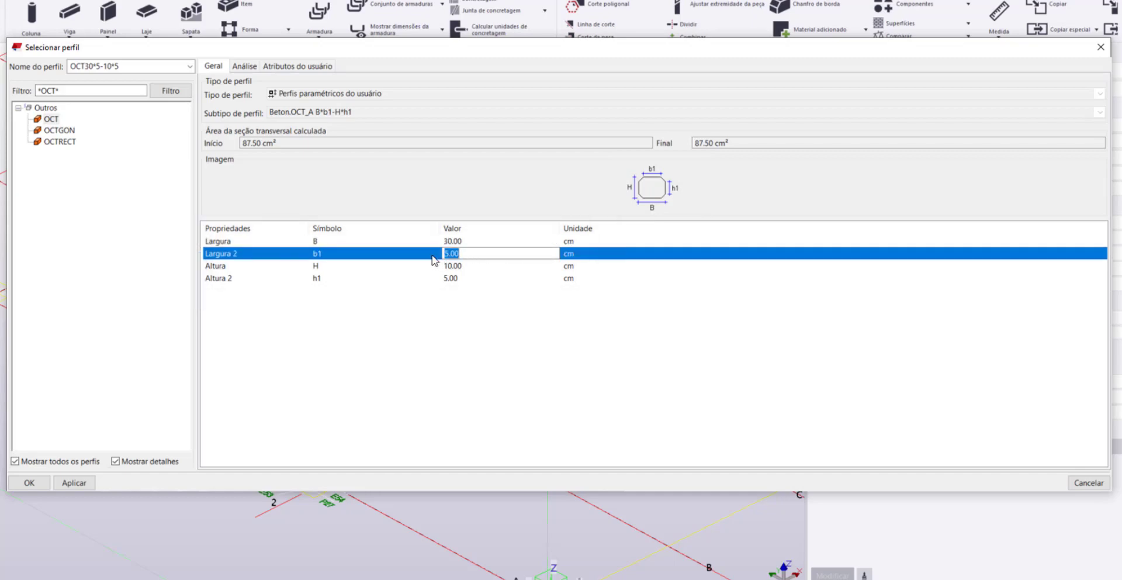
pyautogui.write('28')
# Step: Set the OCT profile's height H to 40 cm and its second height h1 to 38 cm
pyautogui.click(495, 266)
pyautogui.moveTo(476, 266); pyautogui.dragTo(371, 267)
pyautogui.write('40')
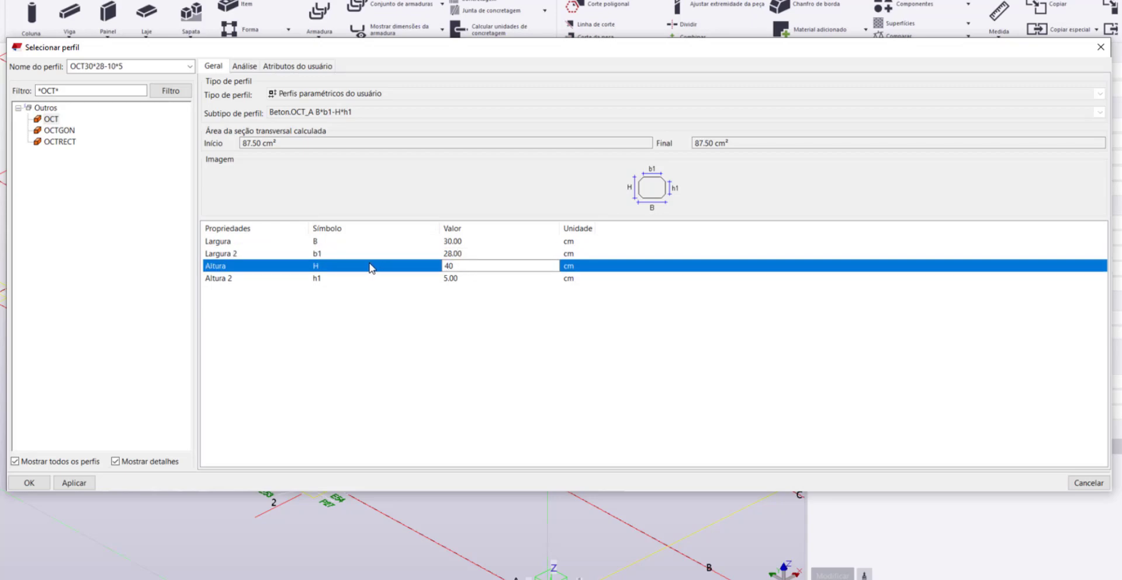
pyautogui.click(474, 276)
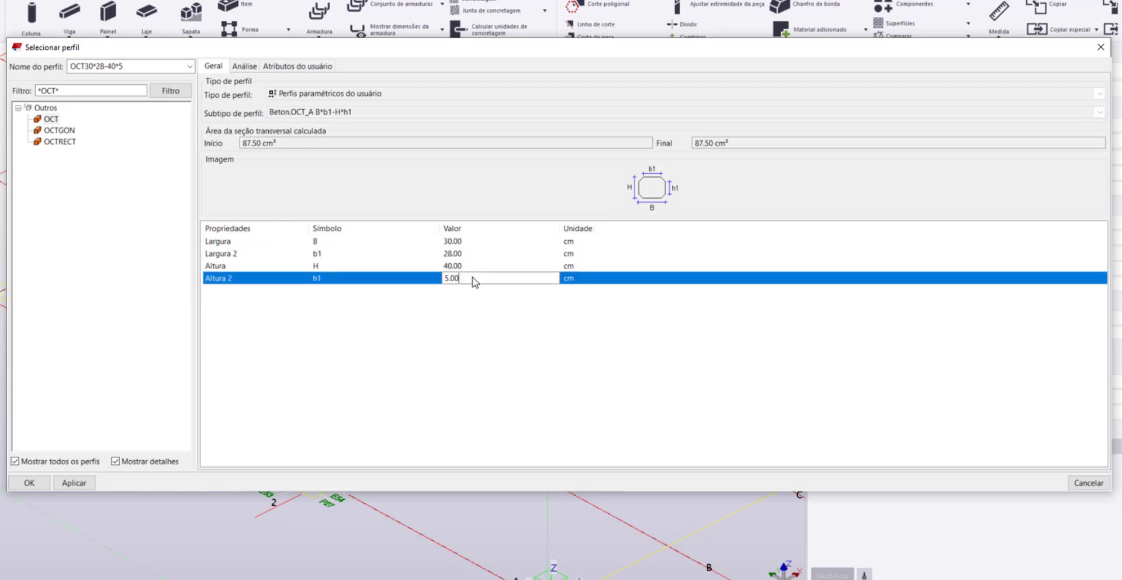
pyautogui.moveTo(476, 280); pyautogui.dragTo(384, 286)
pyautogui.write('38')
pyautogui.click(426, 320)
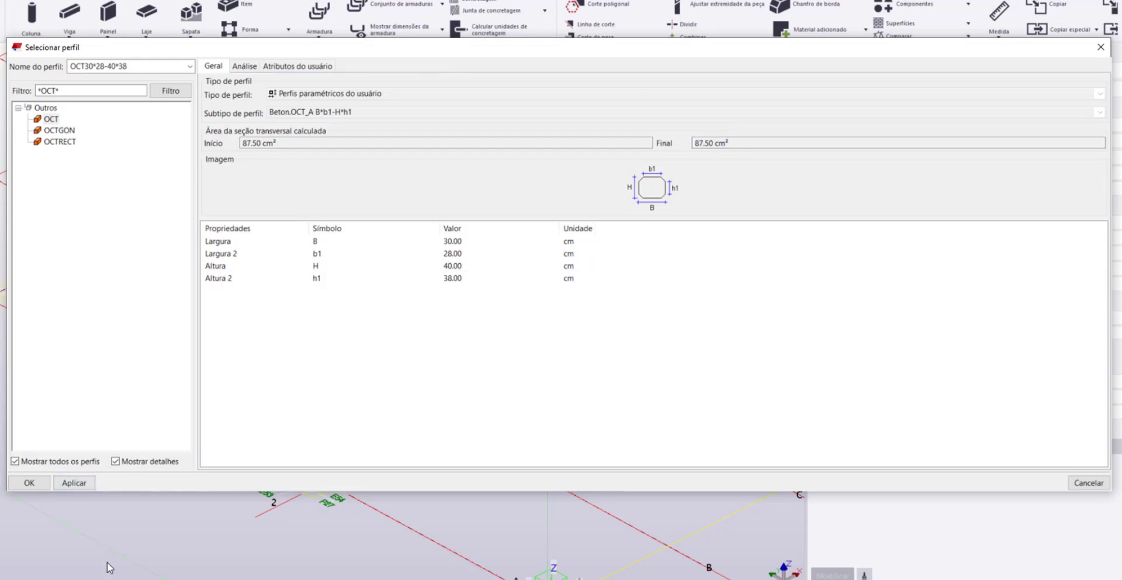
# Step: Accept the OCT30*28-40*38 profile and apply it to the selected column
pyautogui.click(74, 483)
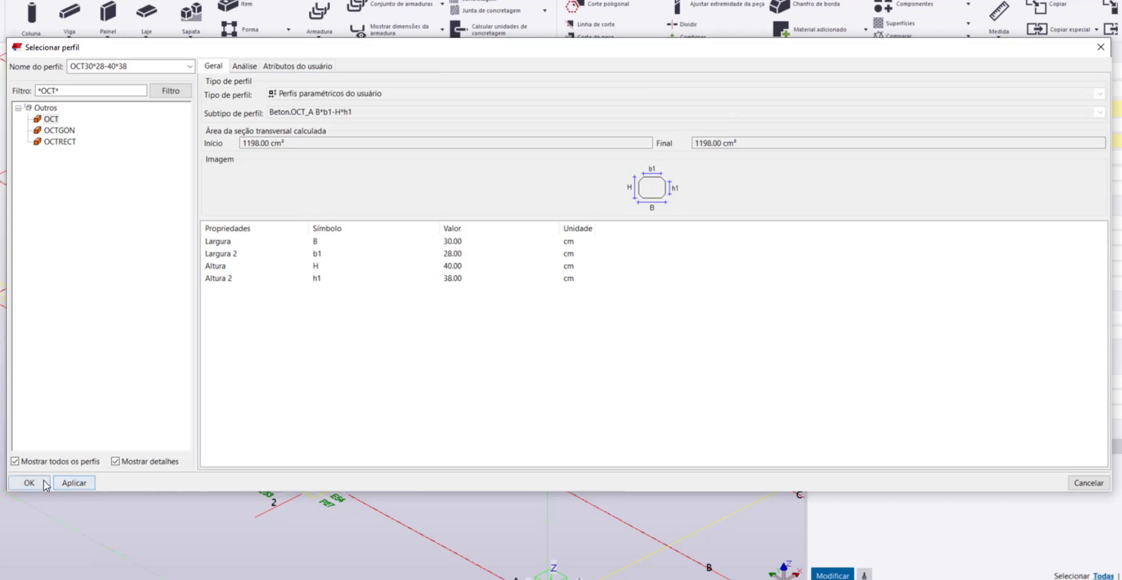
pyautogui.click(45, 483)
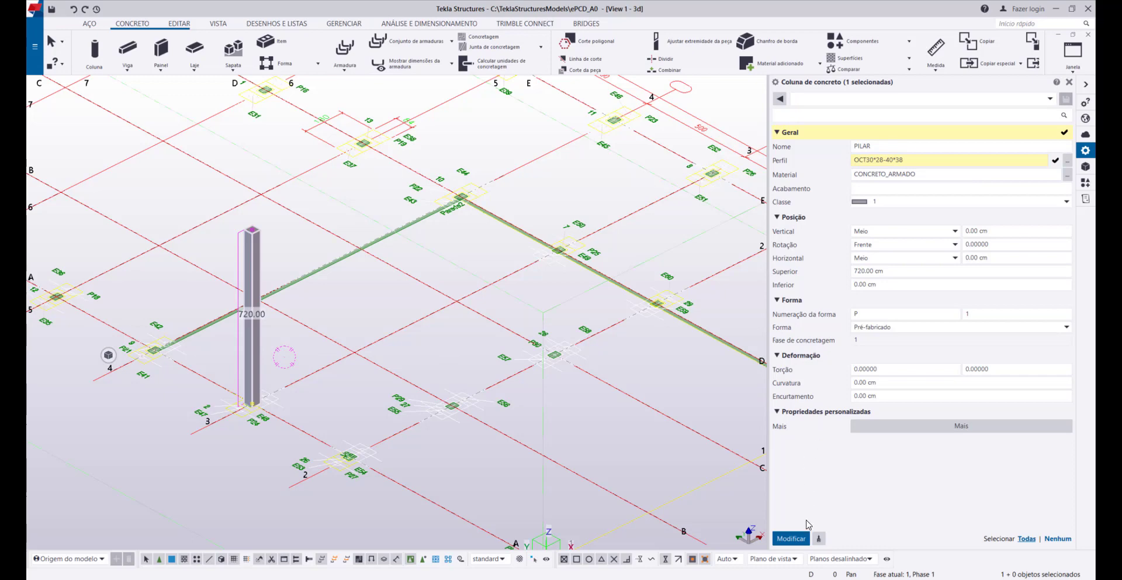
pyautogui.click(802, 538)
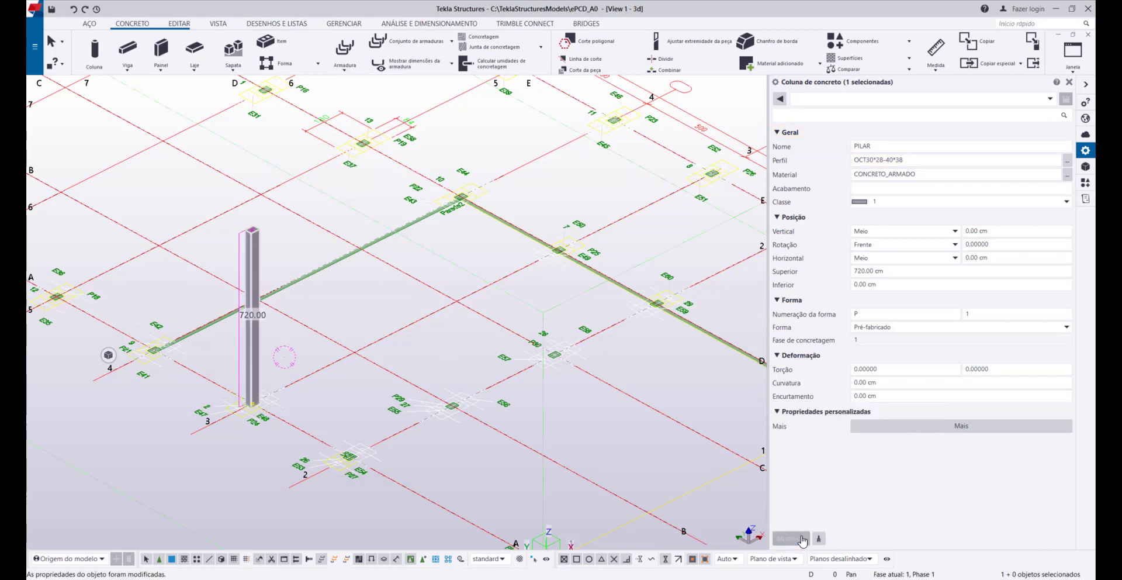
# Step: Name a new column property set BRA_PILAR_OCT3028-4038
pyautogui.click(857, 104)
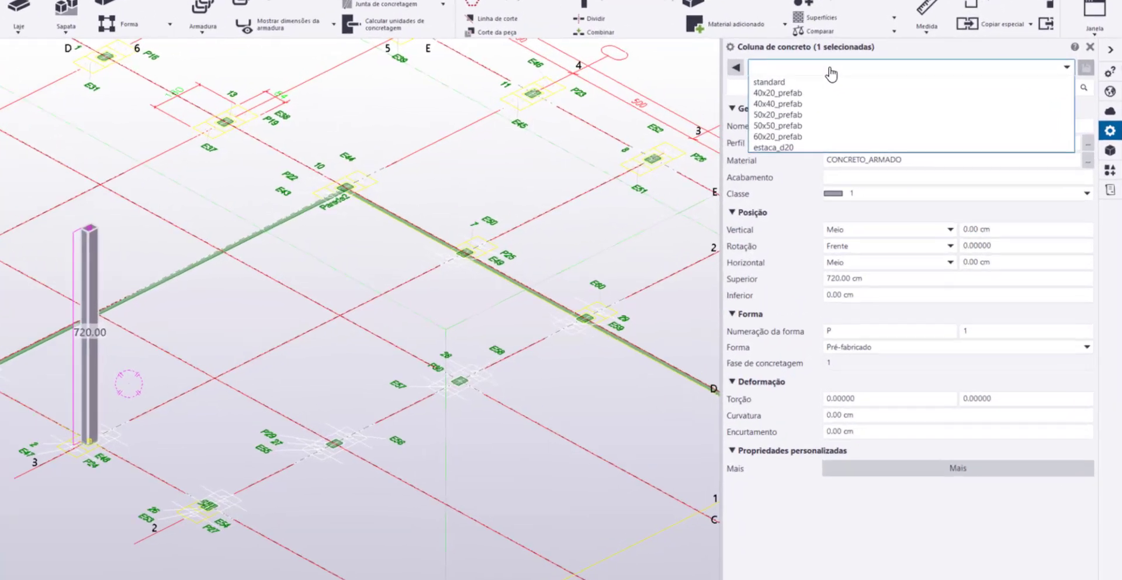
pyautogui.write('pre')
pyautogui.click(806, 44)
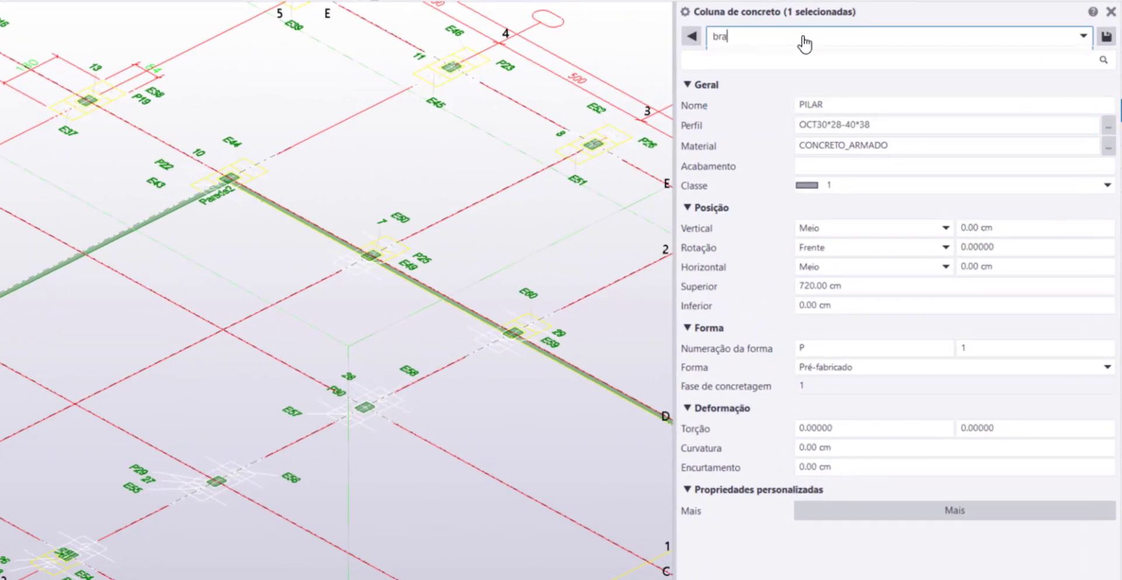
pyautogui.press('BackSpace')
pyautogui.press('BackSpace')
pyautogui.press('BackSpace')
pyautogui.write('BRA')
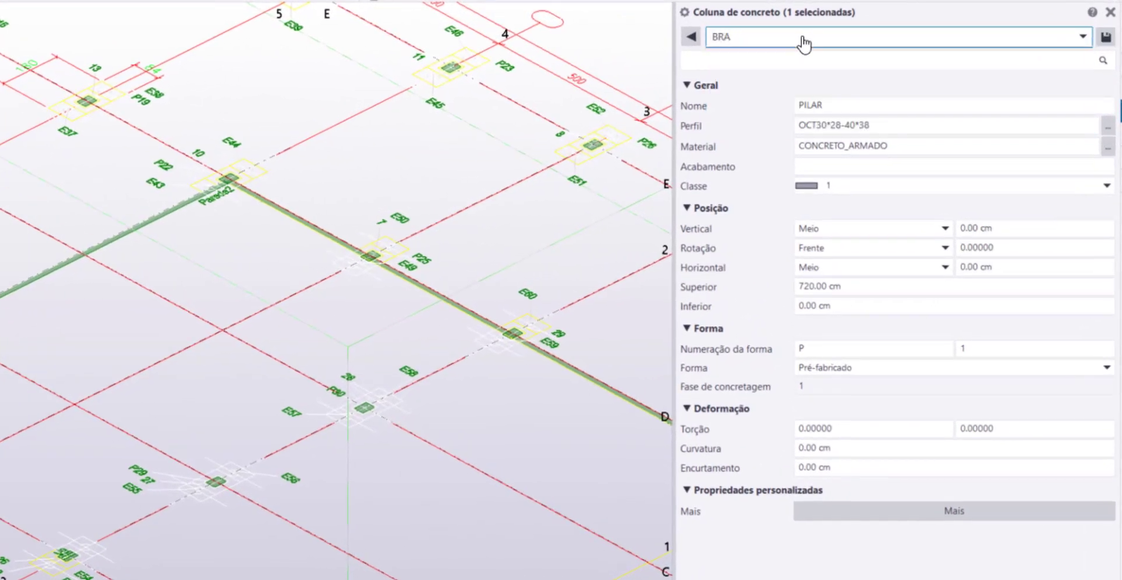
pyautogui.write('_PILAR_')
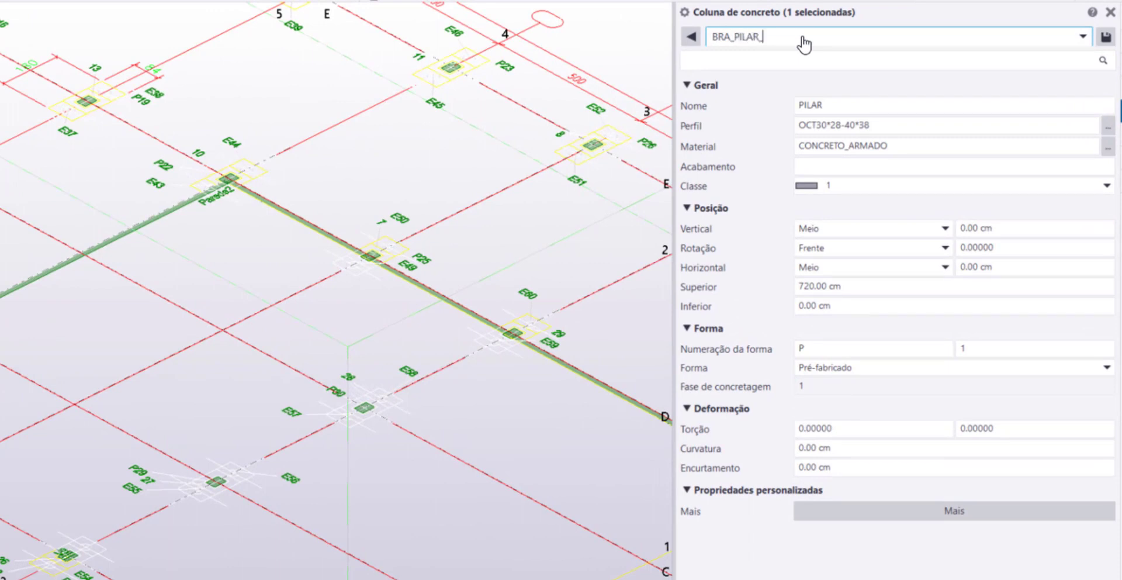
pyautogui.write('OCT3028-4038')
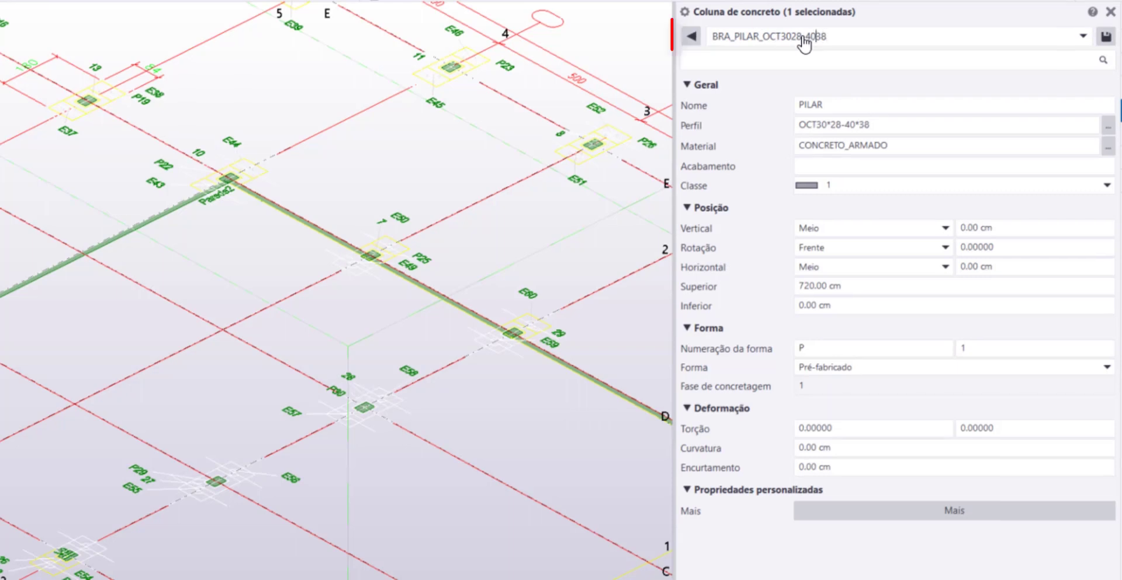
# Step: Correct the property set name to BRA_PILAR_OCT30_28-40_38, save it and load it from the saved sets
pyautogui.click(794, 36)
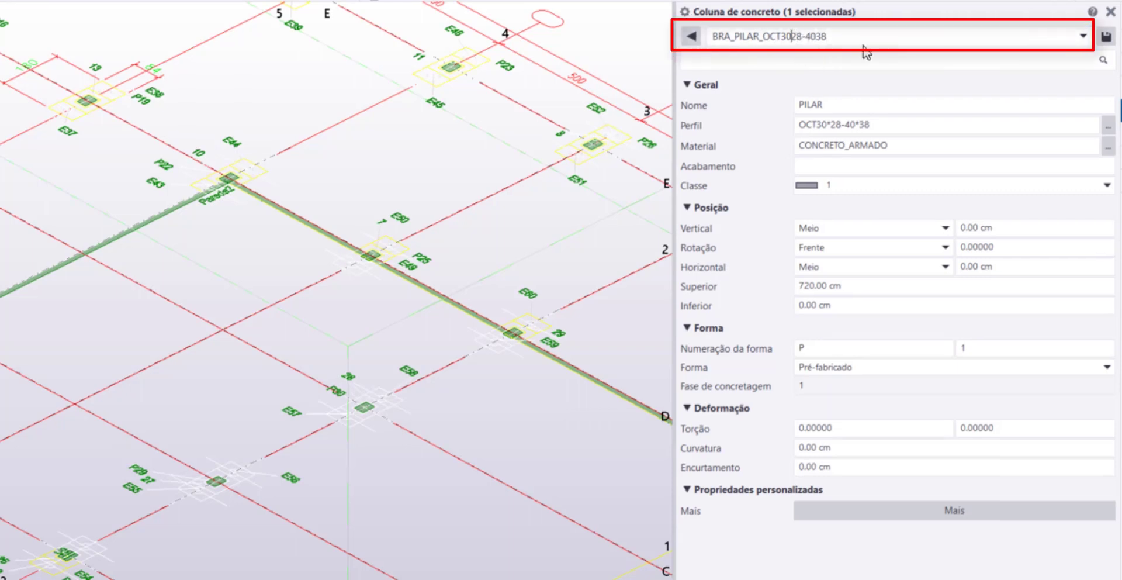
pyautogui.write('_')
pyautogui.press('Right')
pyautogui.press('Right')
pyautogui.press('Right')
pyautogui.press('Right')
pyautogui.press('Right')
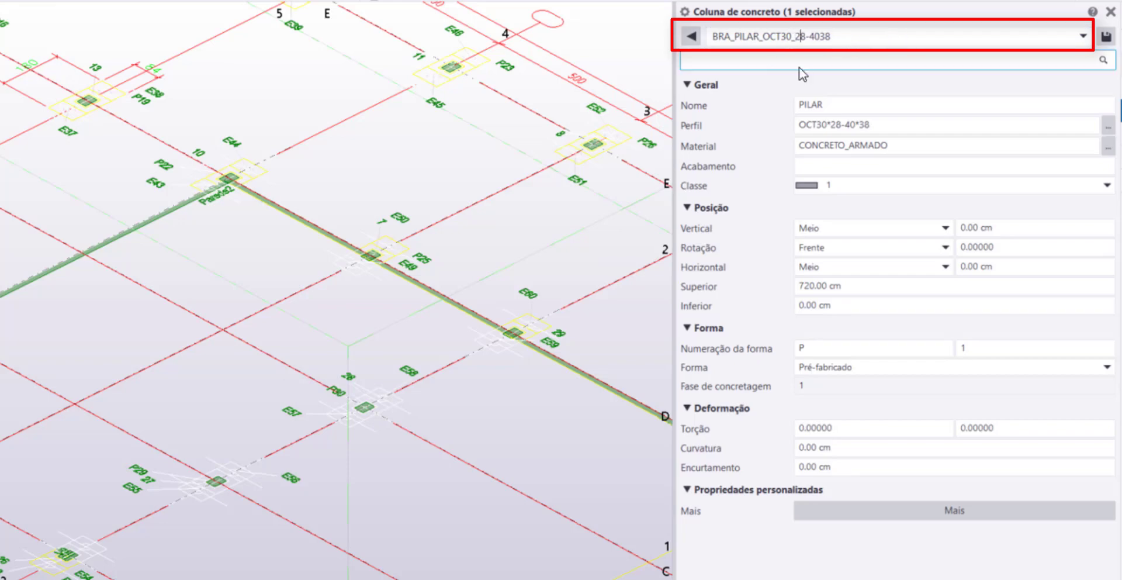
pyautogui.write('_')
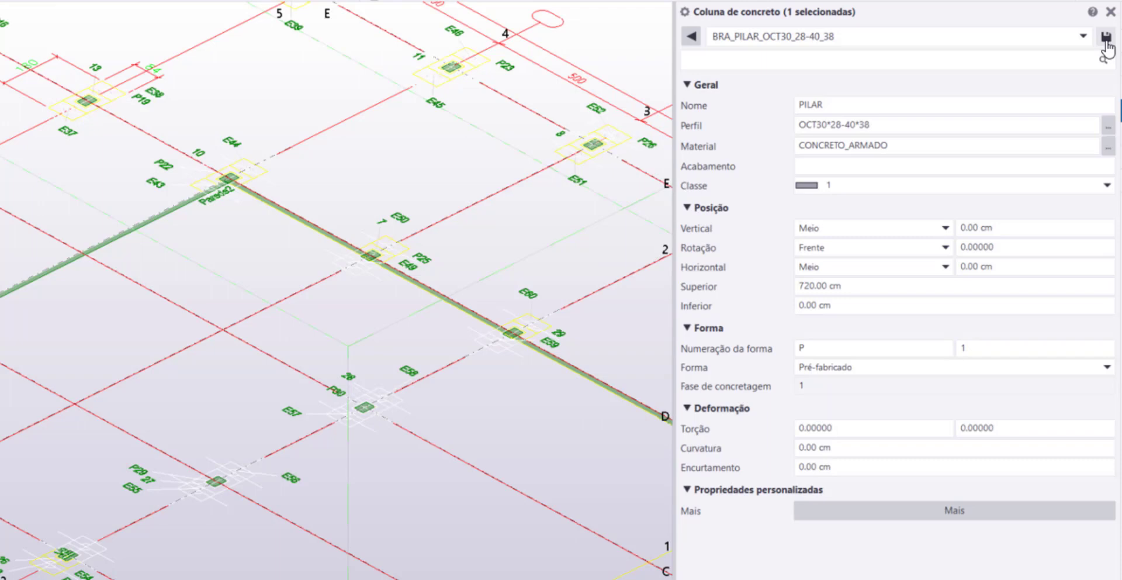
pyautogui.click(1082, 38)
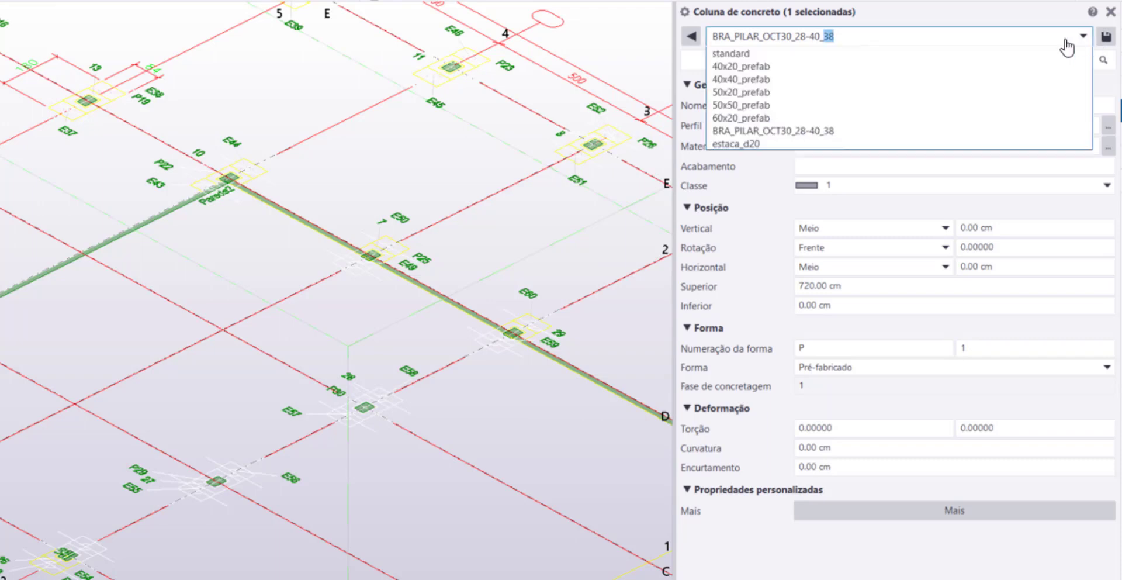
pyautogui.click(860, 131)
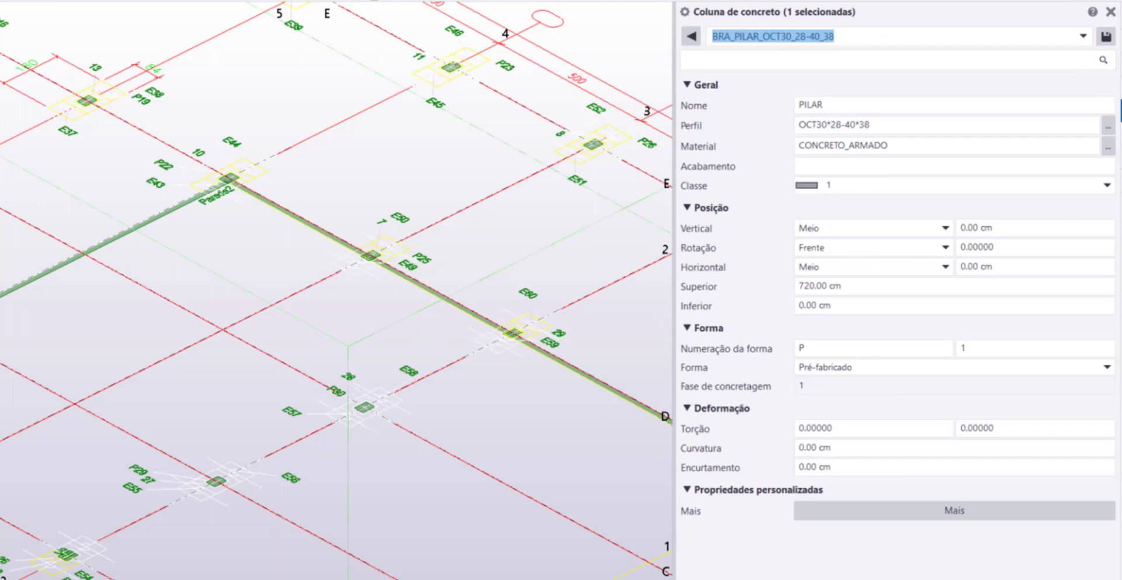
# Step: Set the selected column's class to 6 and apply the modification
pyautogui.click(858, 347)
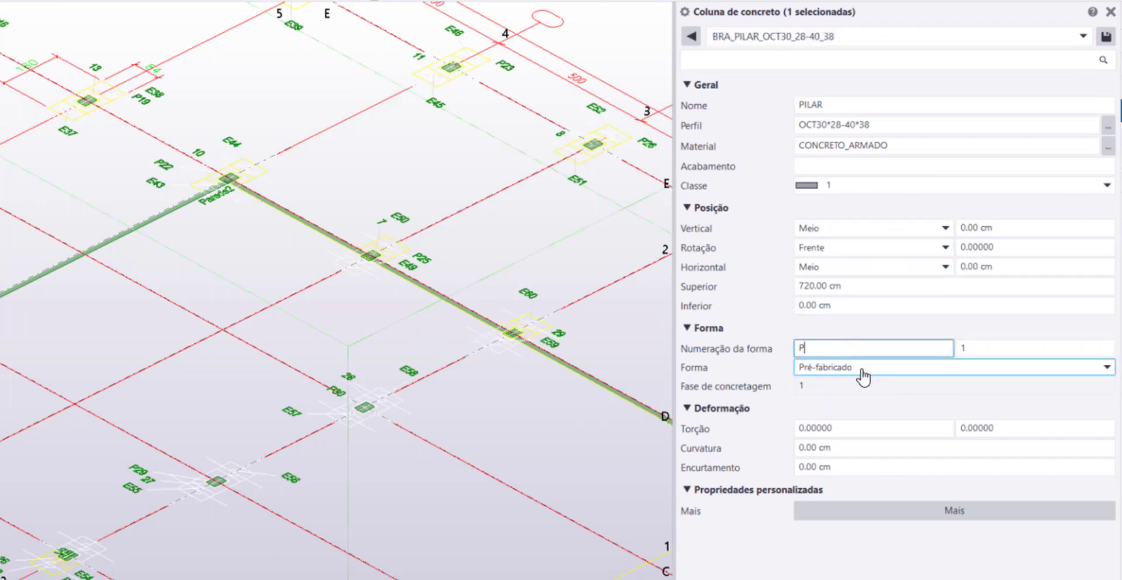
pyautogui.click(859, 368)
pyautogui.click(865, 350)
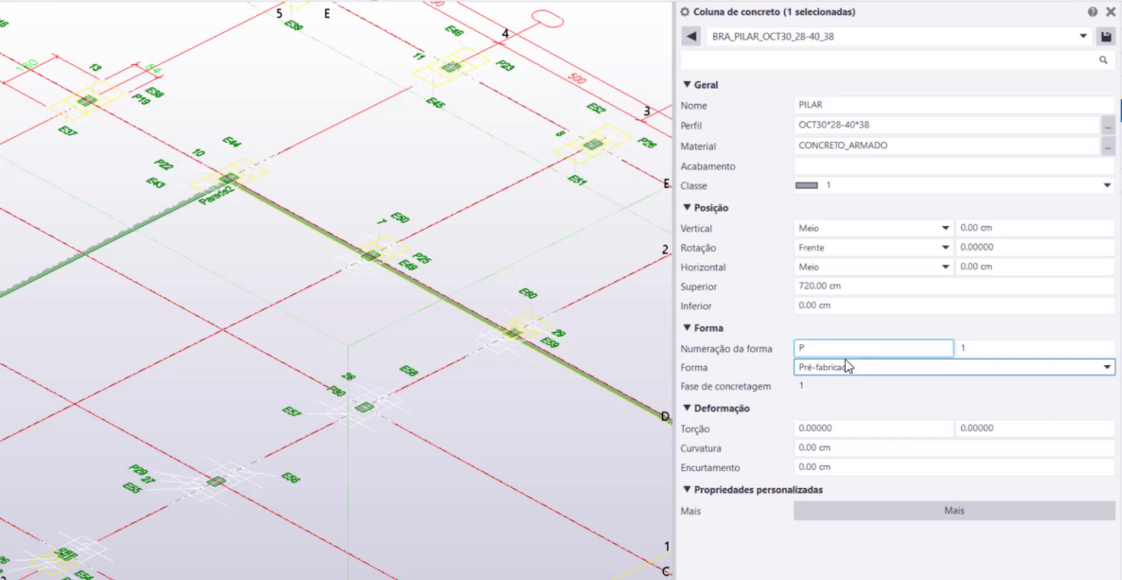
pyautogui.click(856, 185)
pyautogui.click(842, 302)
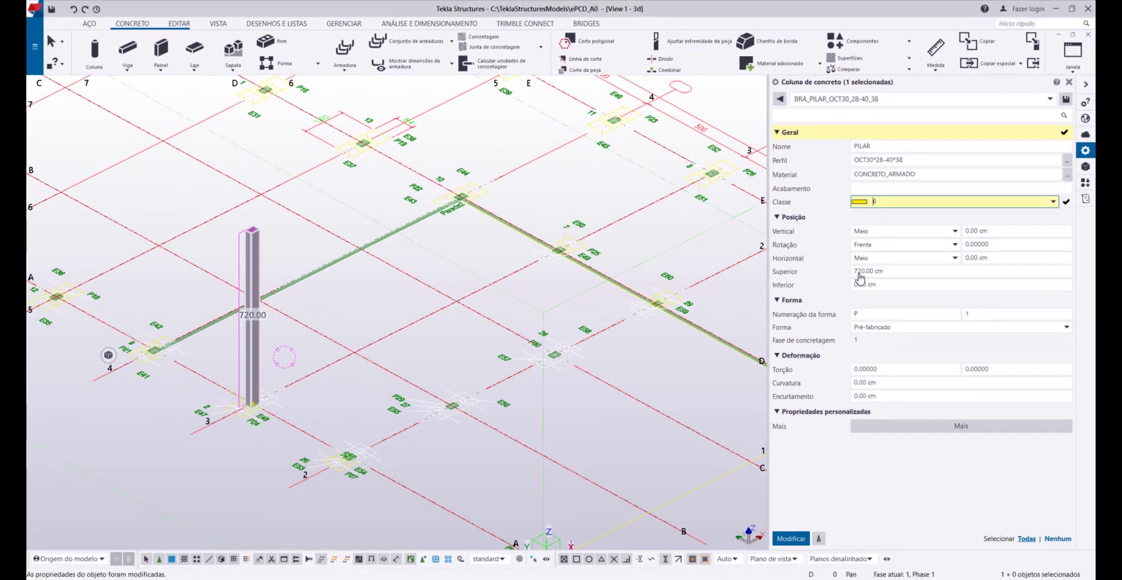
pyautogui.click(976, 234)
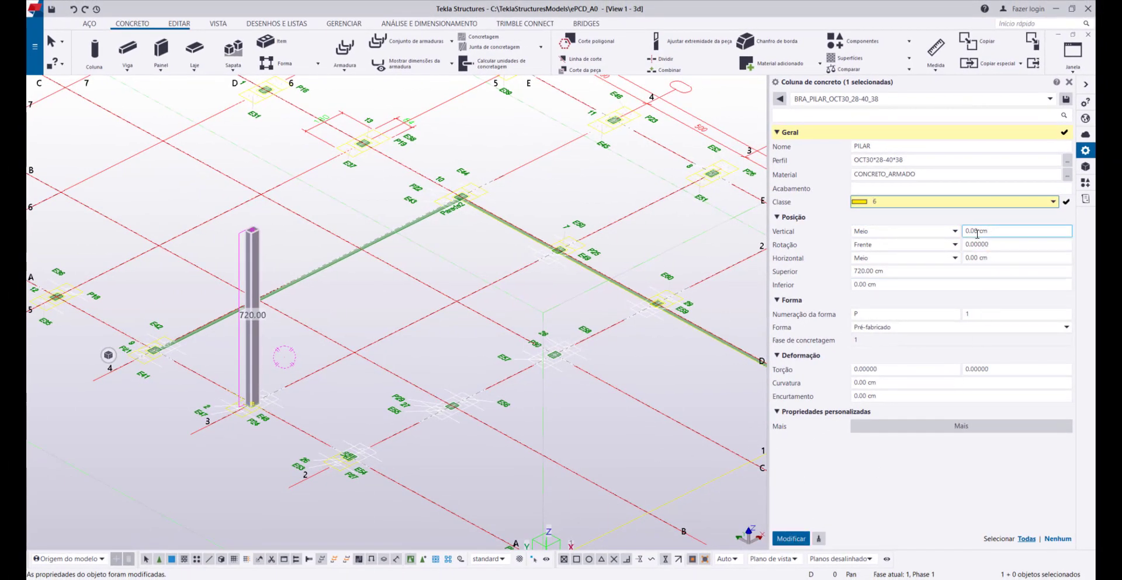
pyautogui.click(791, 538)
# Step: Deselect the column and examine its shape and chamfered corners closely from above
pyautogui.scroll(2, 331, 416)
pyautogui.scroll(3, 331, 416)
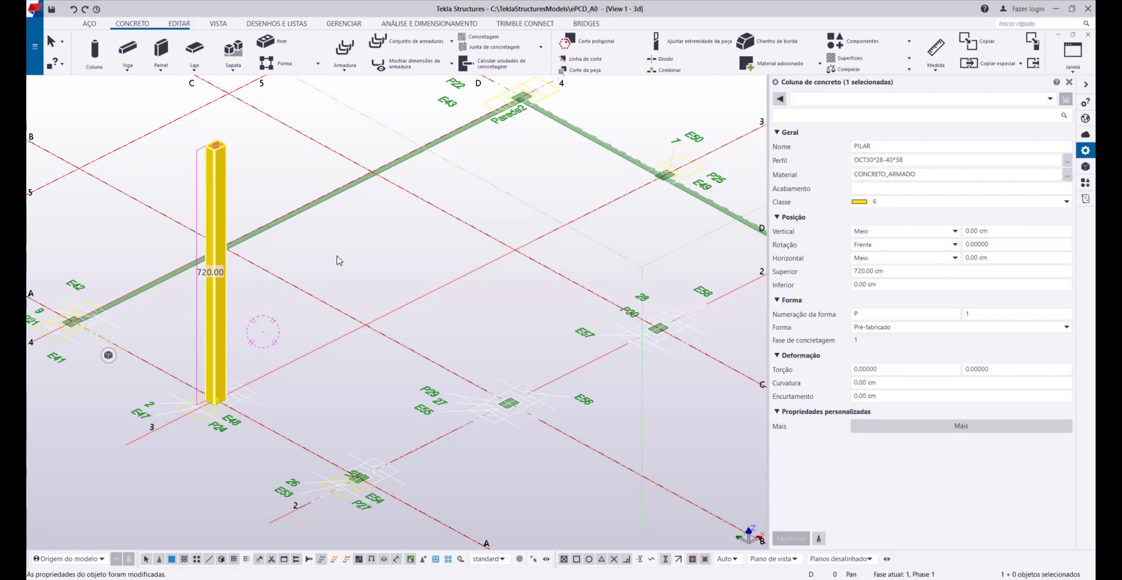
pyautogui.click(251, 286)
pyautogui.scroll(1, 253, 285)
pyautogui.moveTo(300, 312); pyautogui.dragTo(374, 319, button='middle')
pyautogui.scroll(1, 296, 325)
pyautogui.moveTo(339, 154); pyautogui.dragTo(328, 338, button='middle')
pyautogui.keyDown('ctrl'); pyautogui.moveTo(278, 253); pyautogui.dragTo(234, 354, button='middle'); pyautogui.keyUp('ctrl')
pyautogui.scroll(-2, 216, 371)
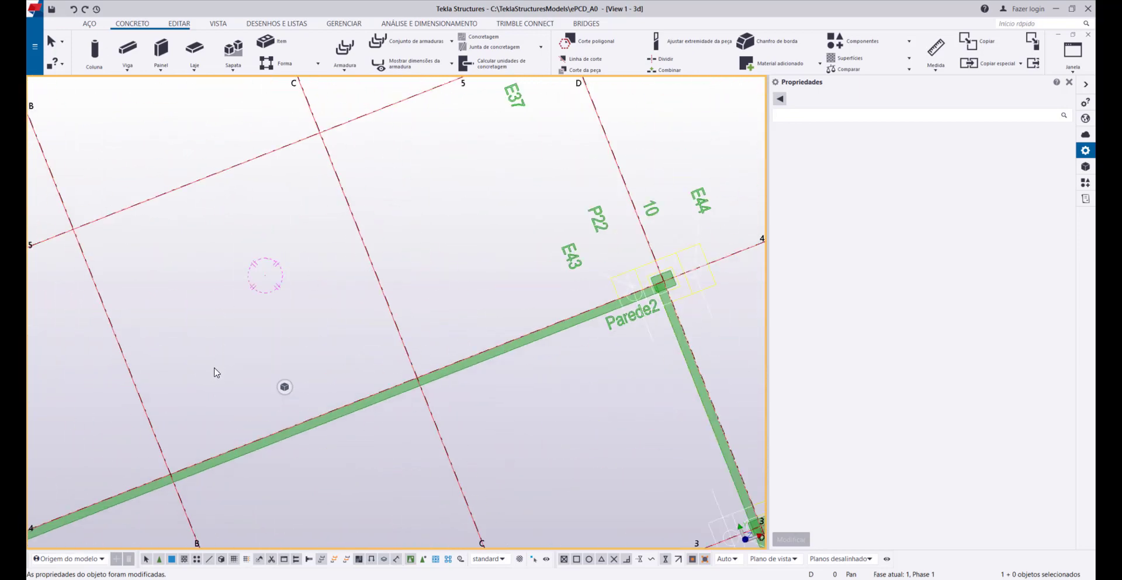
pyautogui.moveTo(188, 513); pyautogui.dragTo(446, 219, button='middle')
pyautogui.scroll(3, 292, 461)
pyautogui.scroll(3, 290, 459)
pyautogui.moveTo(291, 465); pyautogui.dragTo(378, 338, button='middle')
pyautogui.scroll(4, 255, 444)
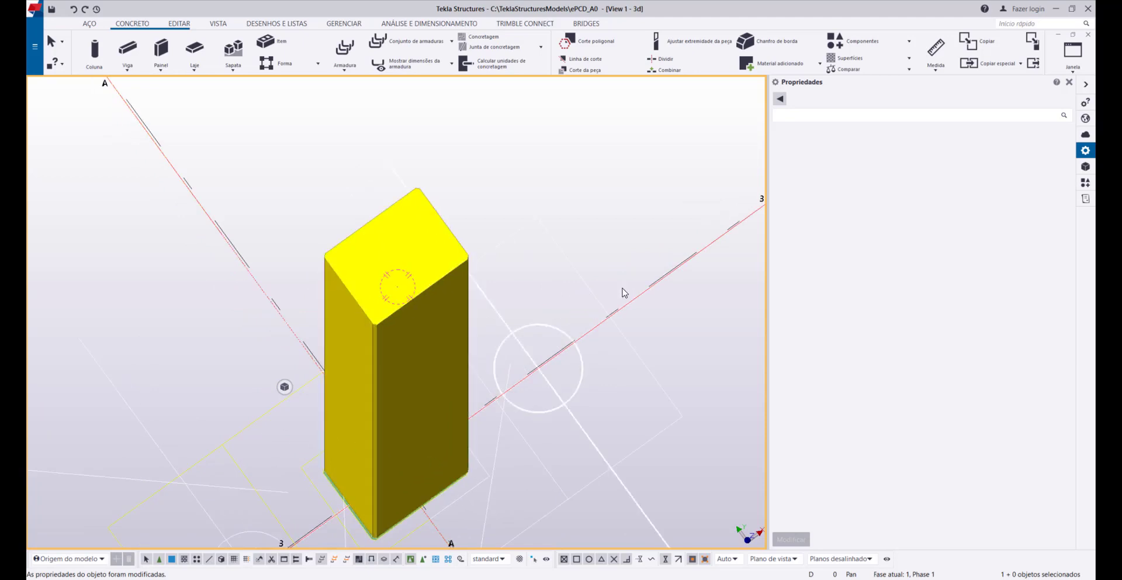
pyautogui.scroll(-1, 312, 236)
pyautogui.scroll(-5, 311, 321)
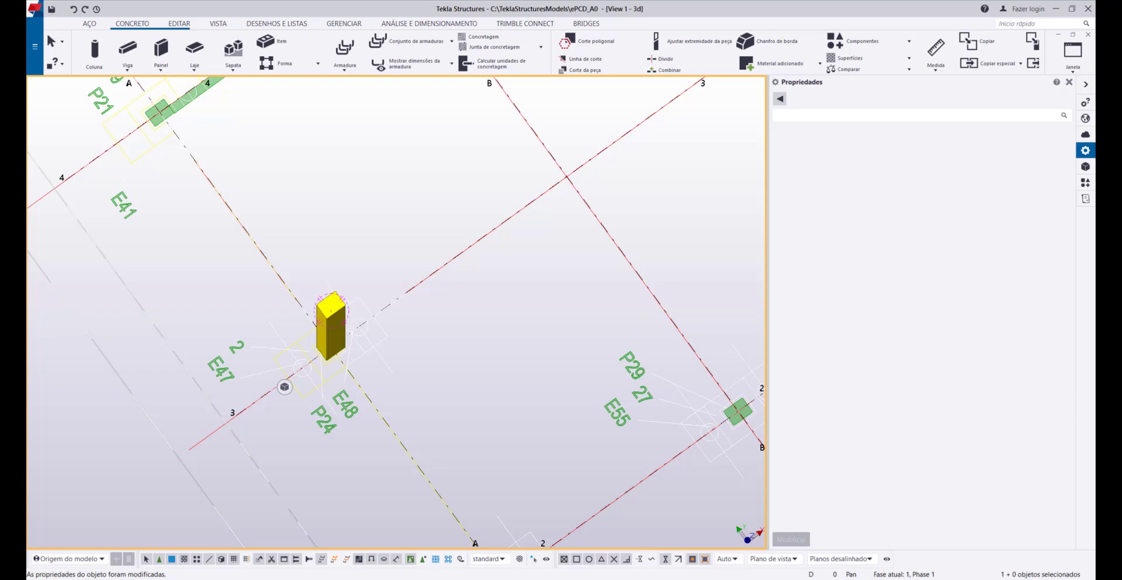
pyautogui.scroll(6, 334, 296)
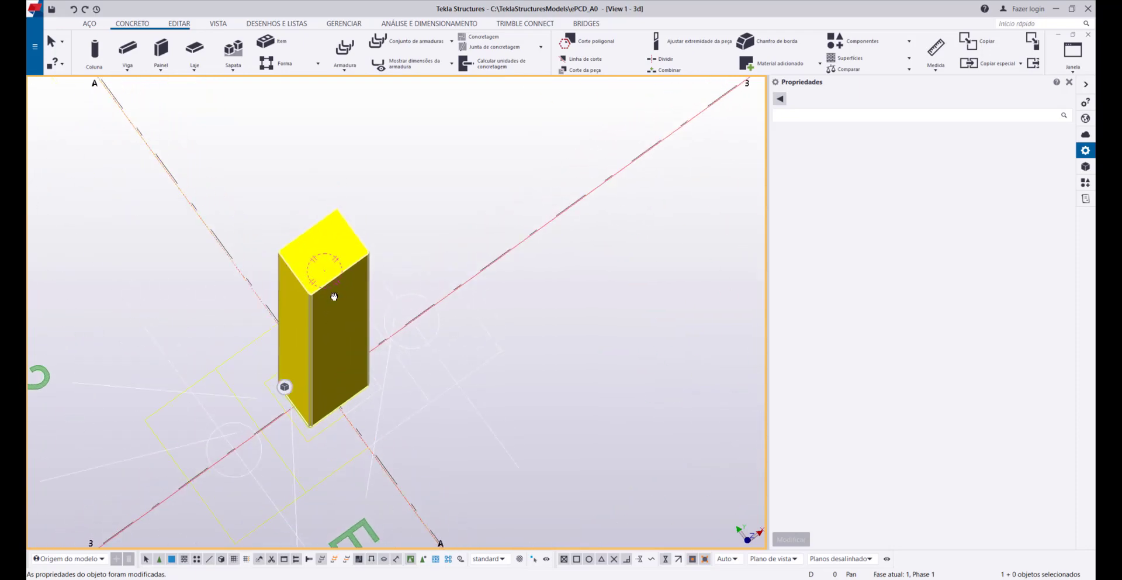
# Step: Switch the view to plan and measure the horizontal distance across the column section's full width, with the dimension above it
pyautogui.hotkey('ctrl', 'p')
pyautogui.scroll(10, 319, 411)
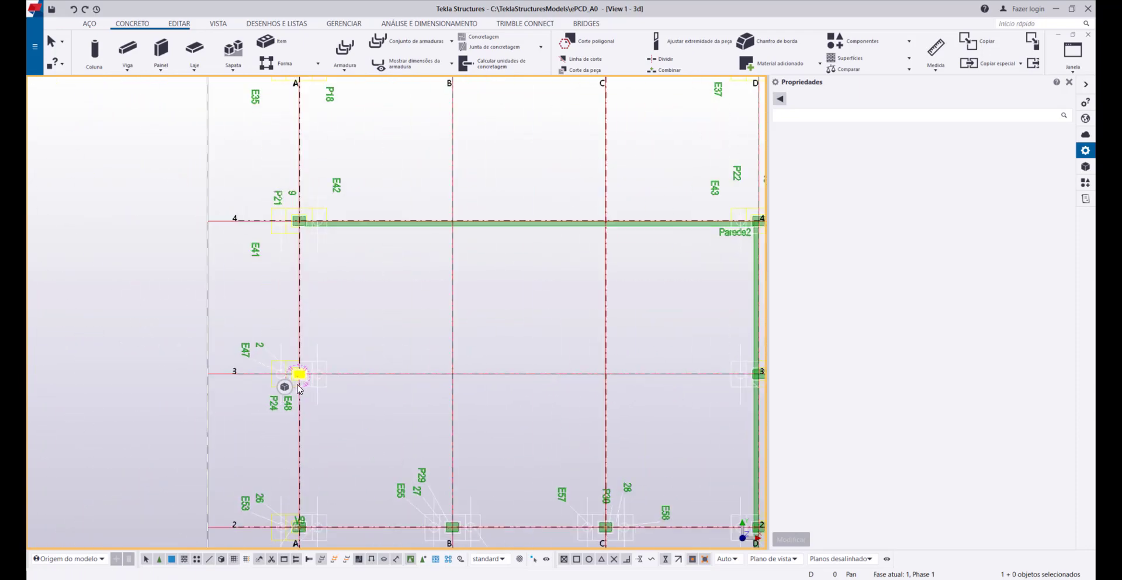
pyautogui.moveTo(295, 360)
pyautogui.mouseDown(button='middle')
pyautogui.moveTo(313, 313)
pyautogui.moveTo(307, 347)
pyautogui.mouseUp(button='middle')
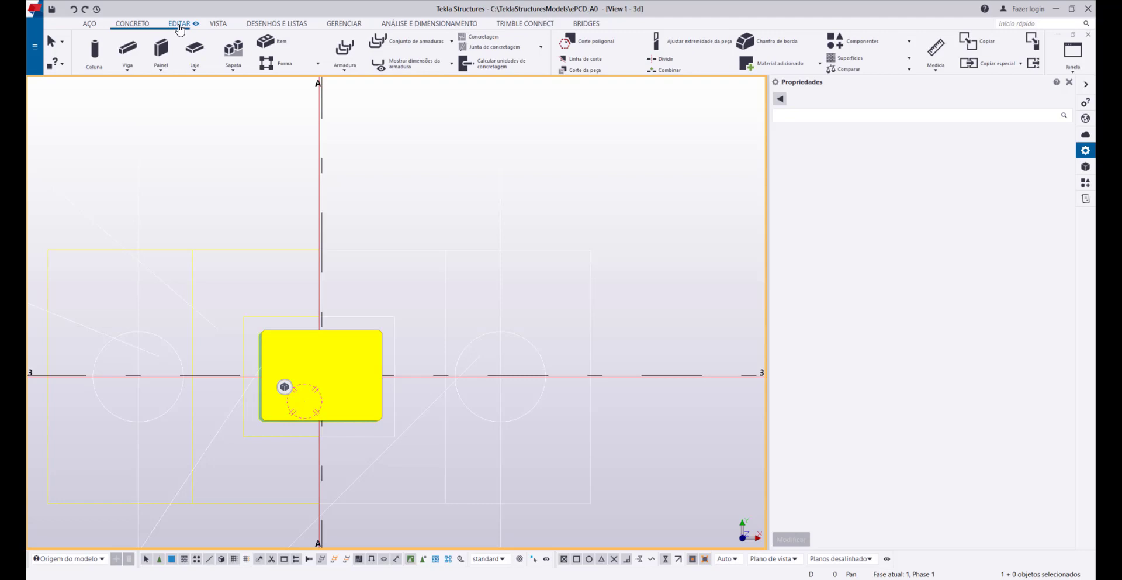
pyautogui.click(933, 70)
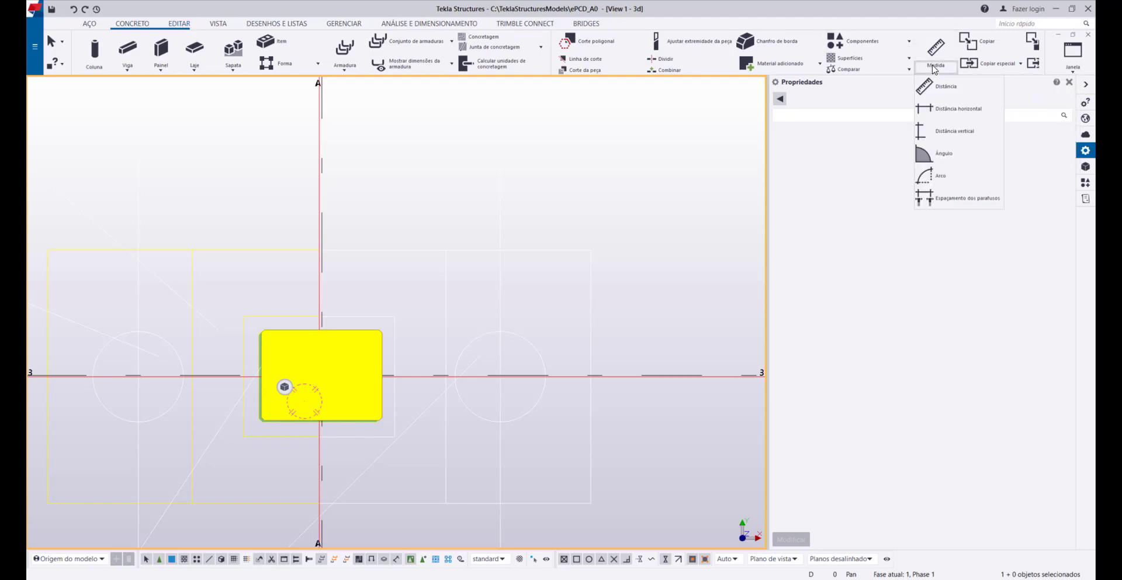
pyautogui.click(958, 109)
pyautogui.scroll(2, 320, 353)
pyautogui.click(233, 322)
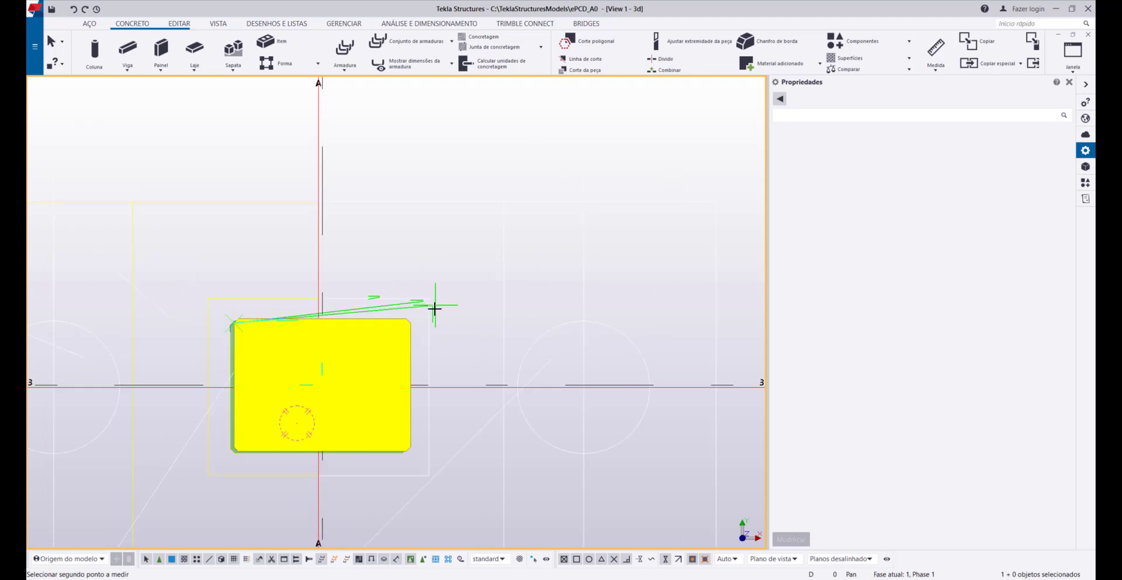
pyautogui.click(409, 322)
pyautogui.click(361, 257)
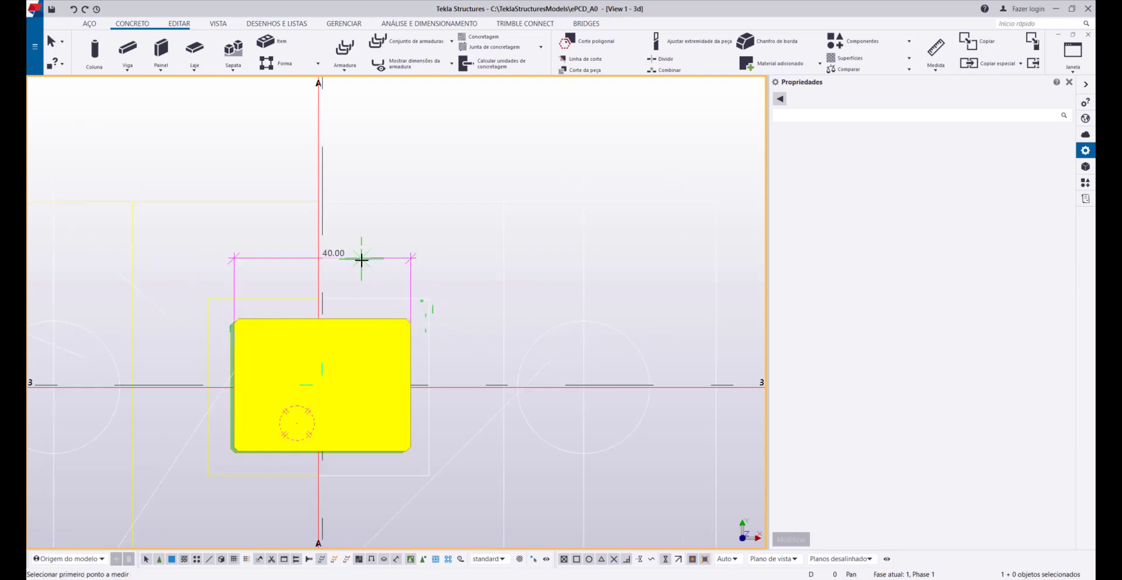
# Step: Measure the horizontal distance between the chamfers along the column section's lower edge, with the dimension below it
pyautogui.scroll(-2, 403, 327)
pyautogui.scroll(3, 304, 403)
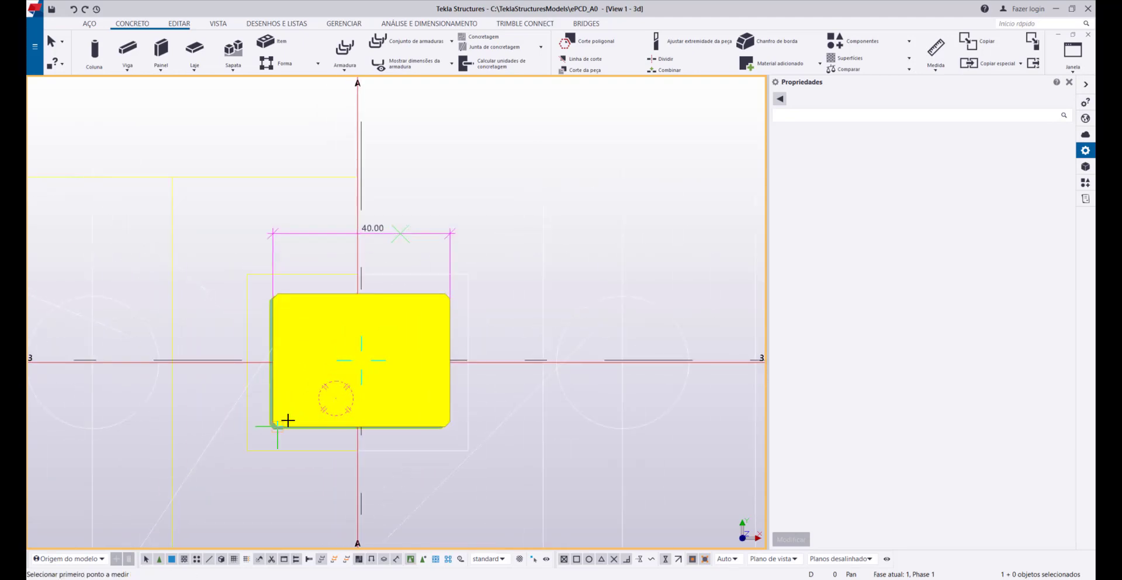
pyautogui.click(278, 429)
pyautogui.click(461, 427)
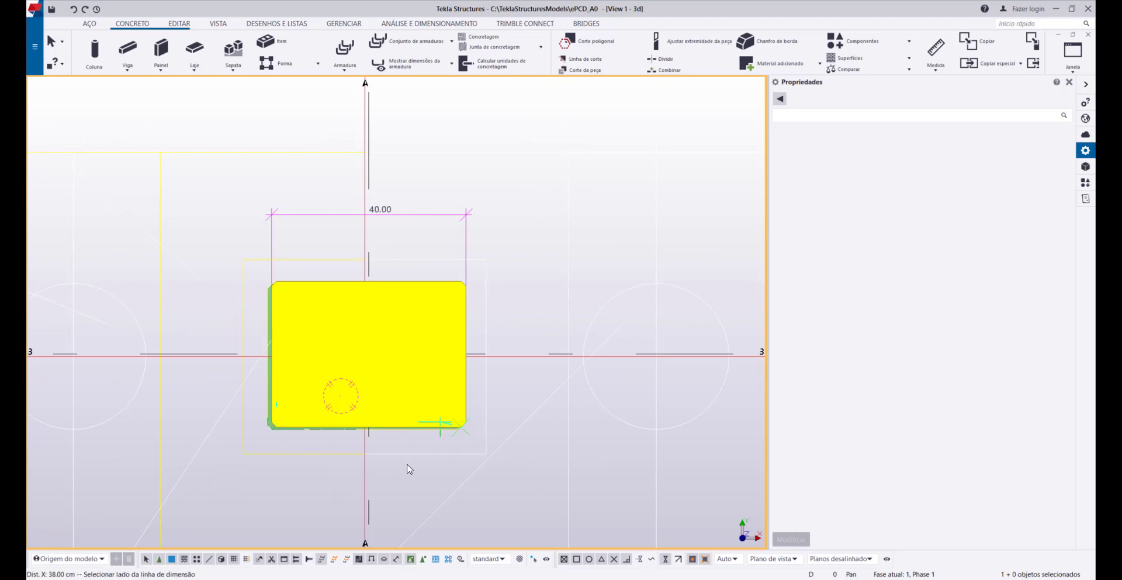
pyautogui.click(407, 465)
pyautogui.scroll(-1, 408, 463)
# Step: Measure the column section's full vertical distance on its left side and the distance between chamfers on its right side
pyautogui.click(935, 66)
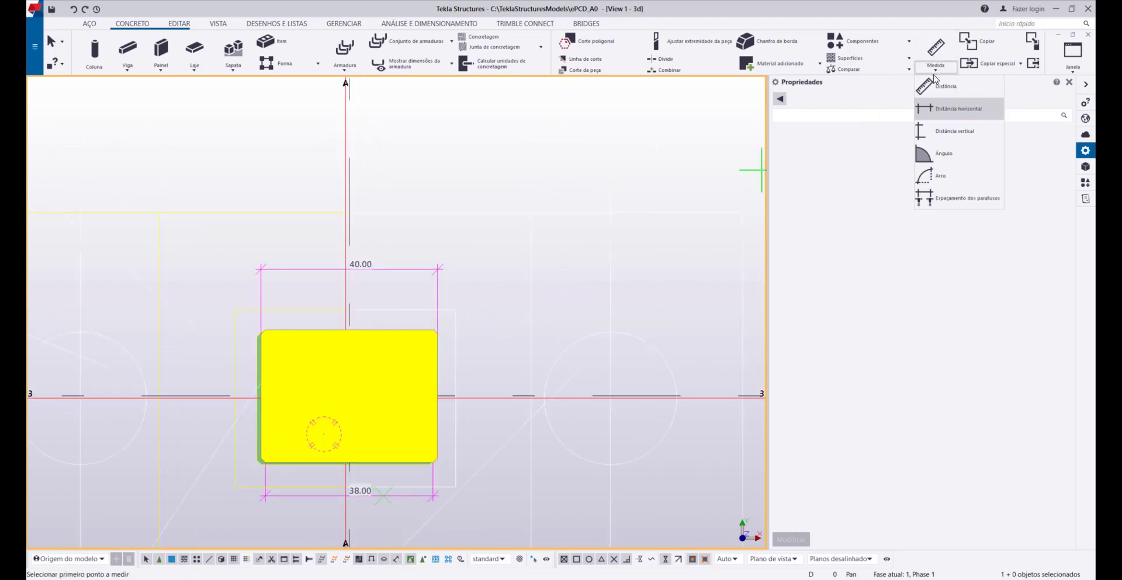
pyautogui.click(939, 129)
pyautogui.click(279, 334)
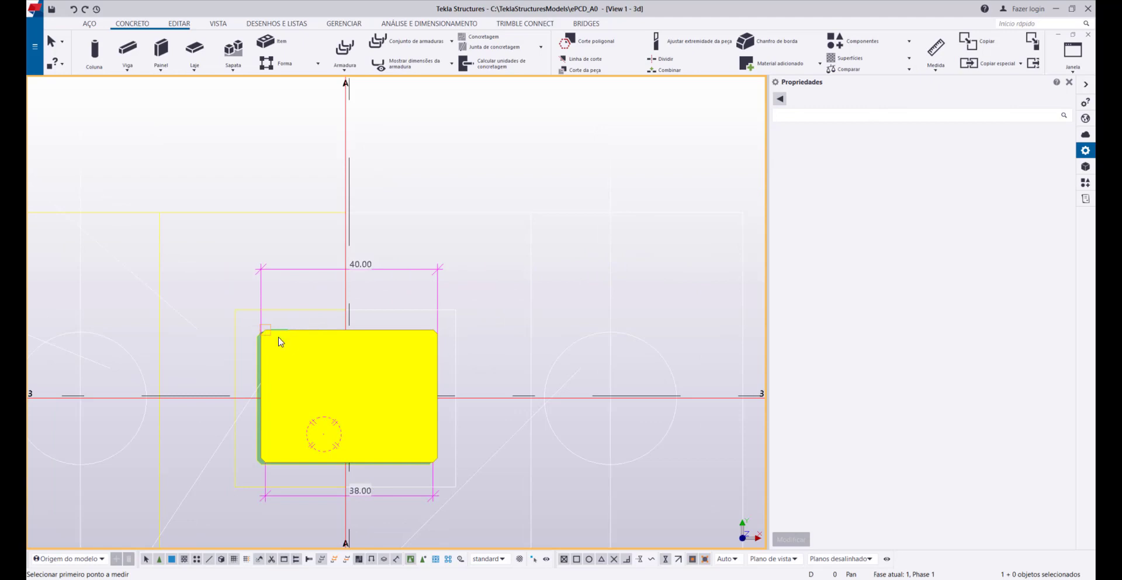
pyautogui.click(274, 455)
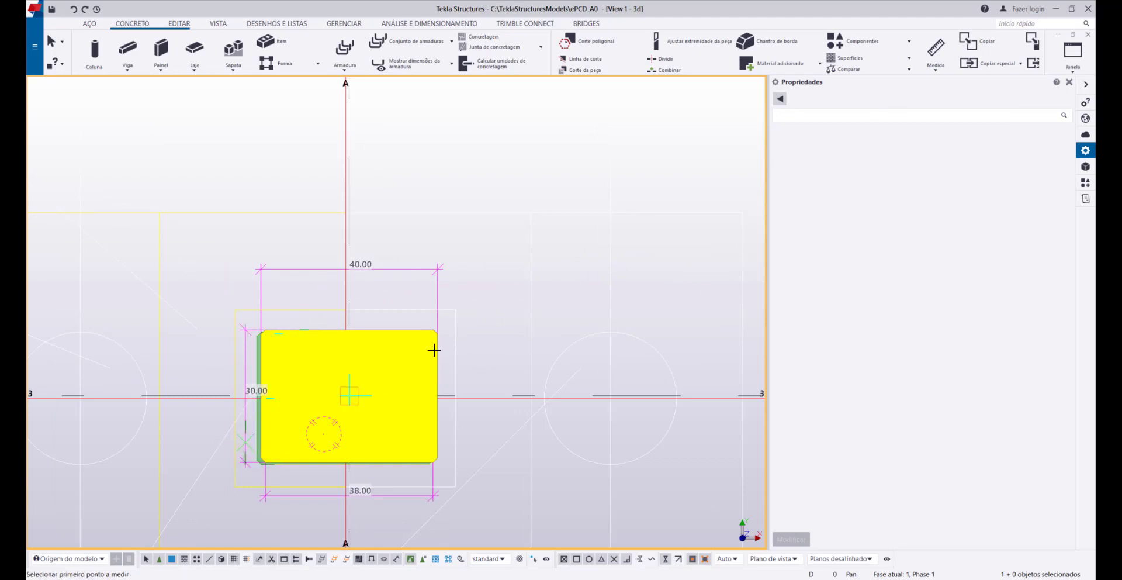
pyautogui.click(436, 458)
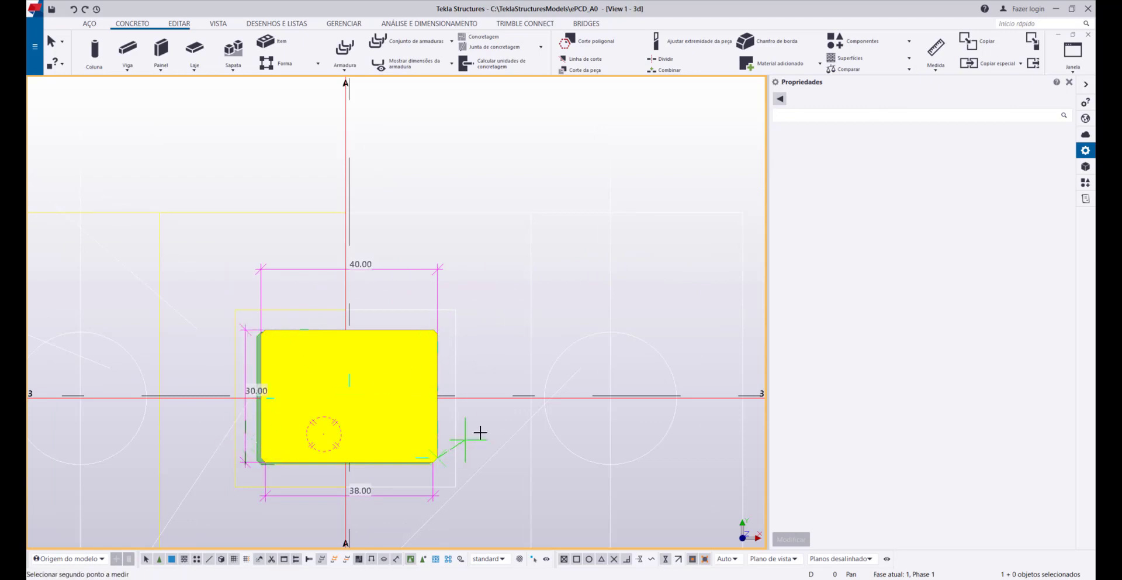
pyautogui.click(436, 333)
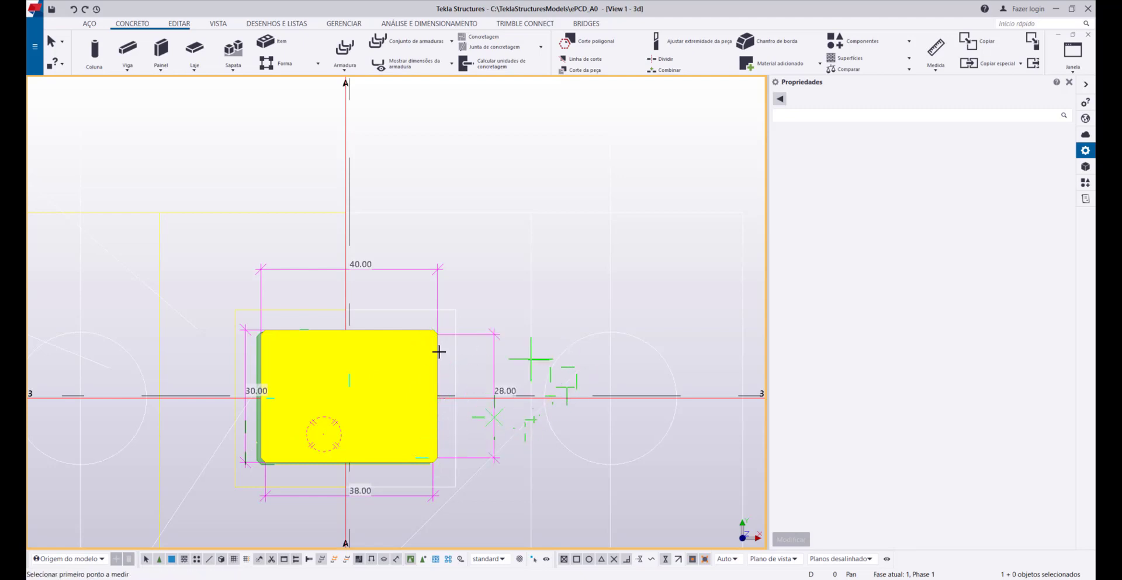
# Step: End the measuring command and redraw the view to clear the temporary dimensions
pyautogui.scroll(-1, 439, 351)
pyautogui.scroll(-1, 368, 335)
pyautogui.scroll(1, 403, 222)
pyautogui.rightClick(416, 183)
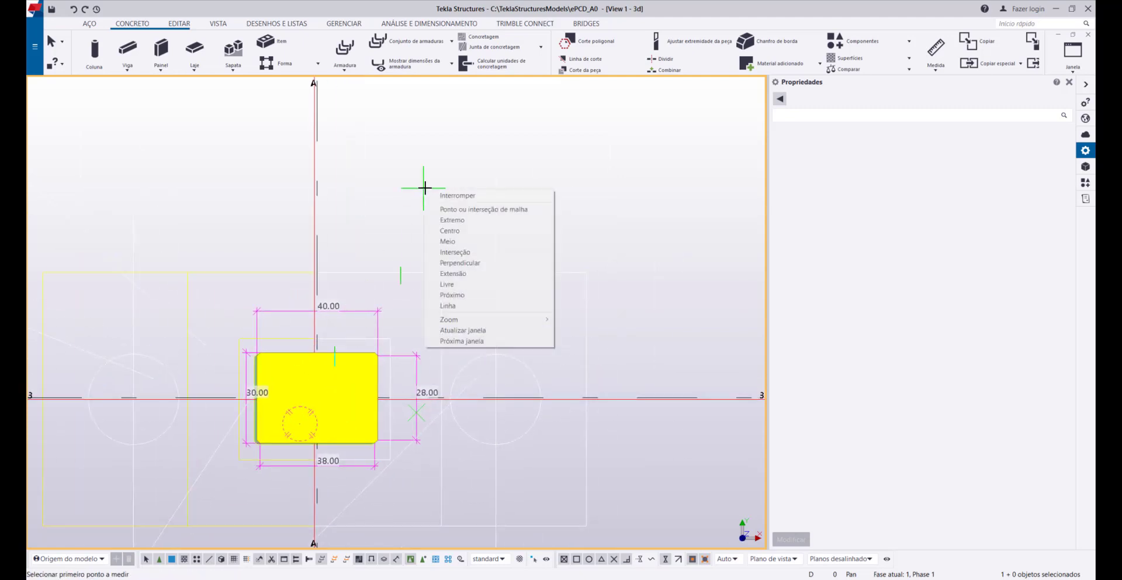
pyautogui.rightClick(392, 170)
pyautogui.rightClick(416, 155)
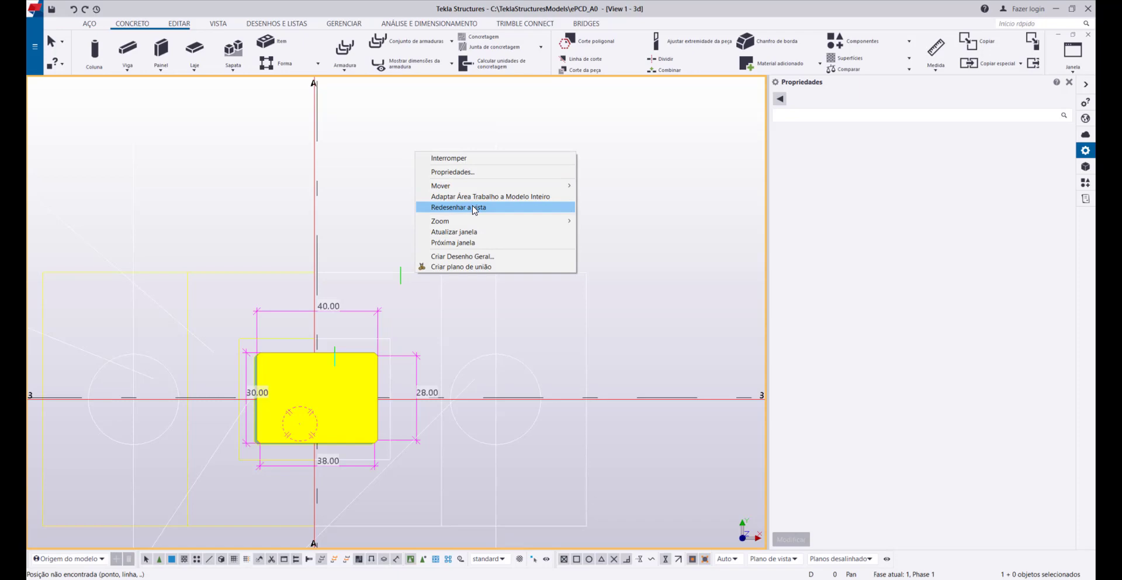
pyautogui.click(470, 196)
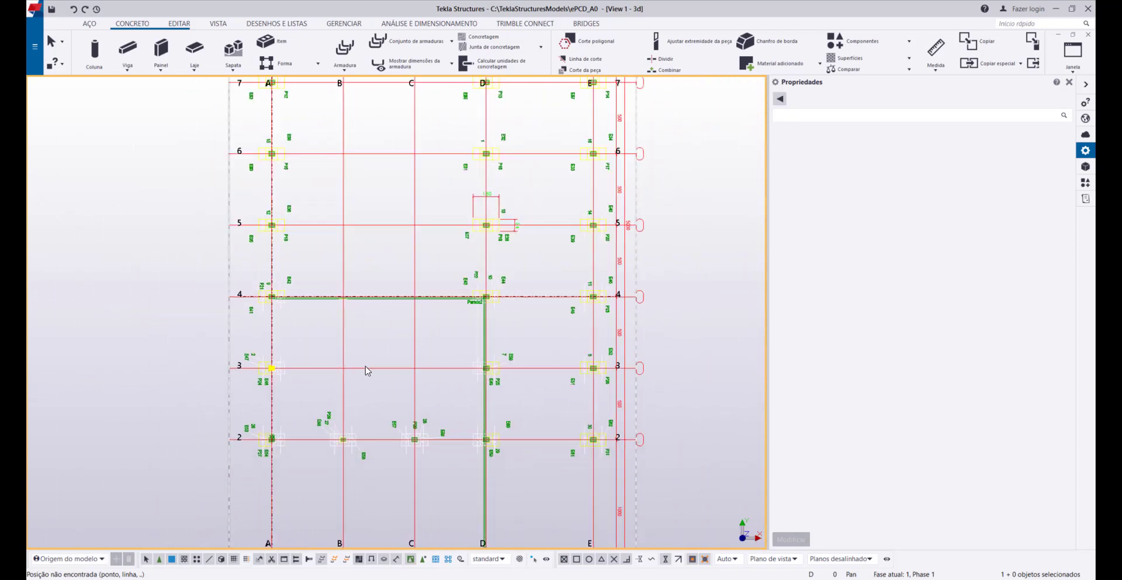
# Step: Return the view from plan to 3D and frame the column at axes A and 3
pyautogui.scroll(-1, 304, 373)
pyautogui.moveTo(393, 389); pyautogui.dragTo(286, 377, button='middle')
pyautogui.scroll(2, 358, 447)
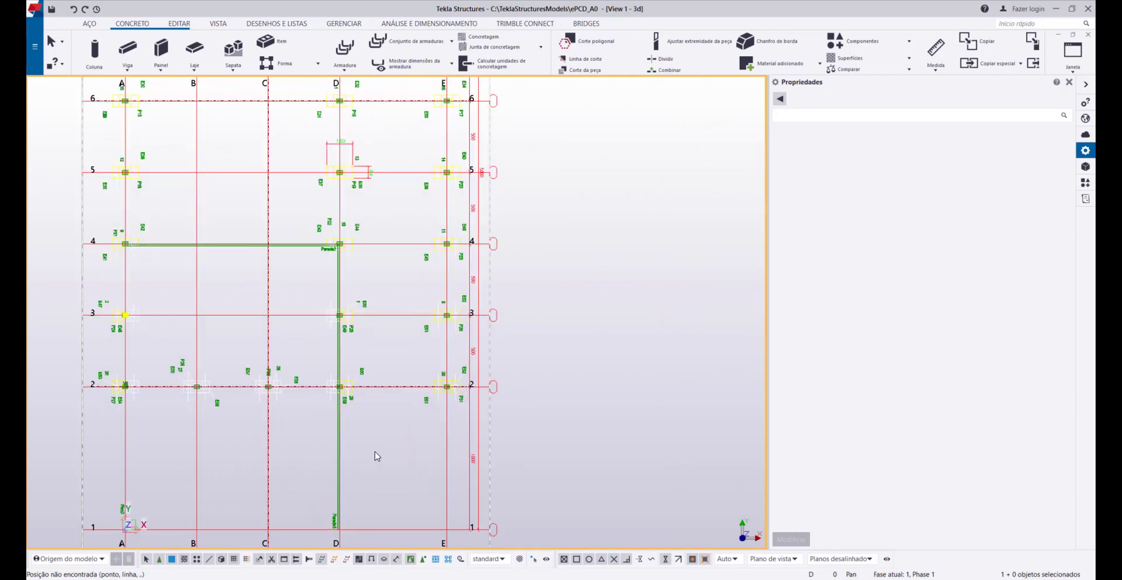
pyautogui.scroll(-2, 358, 440)
pyautogui.hotkey('ctrl', 'p')
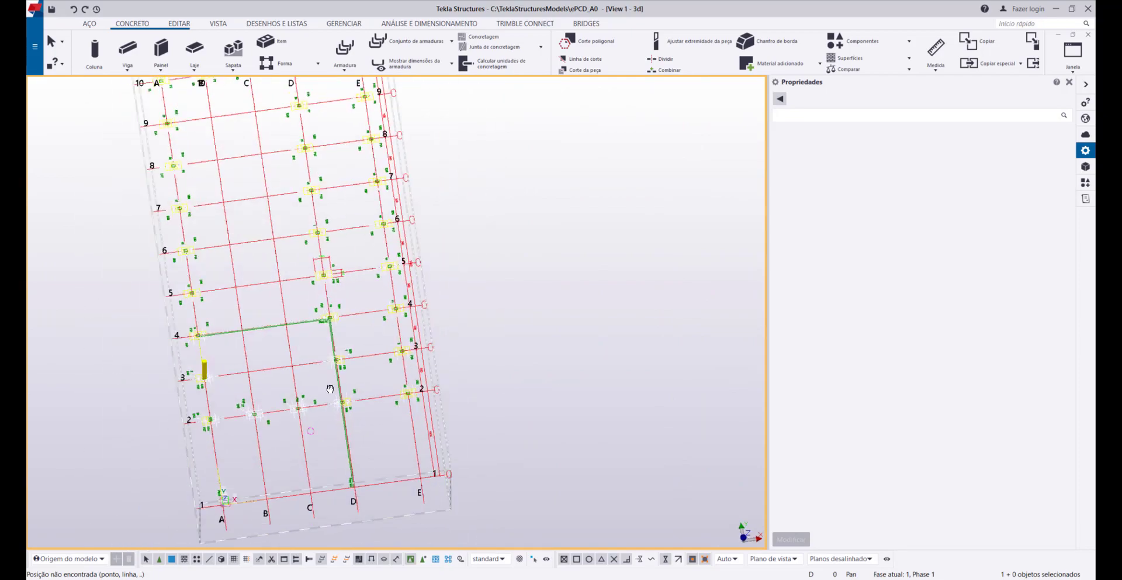
pyautogui.scroll(6, 235, 429)
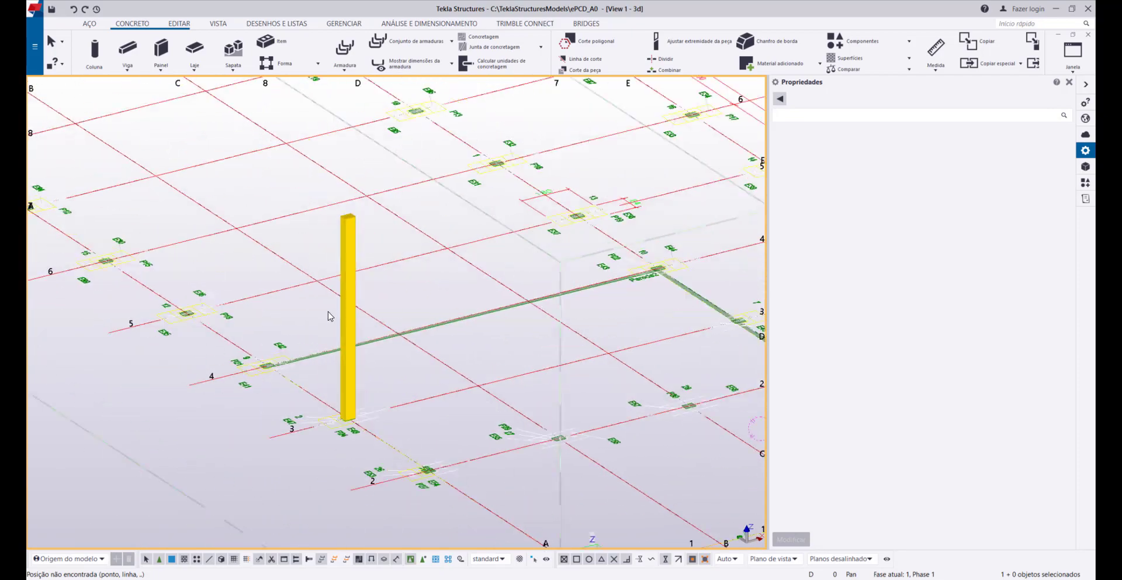